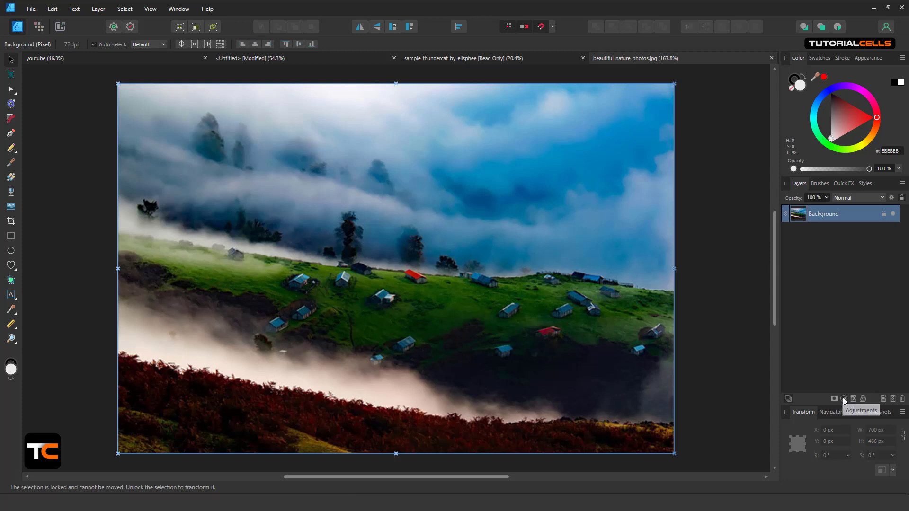
pyautogui.click(843, 398)
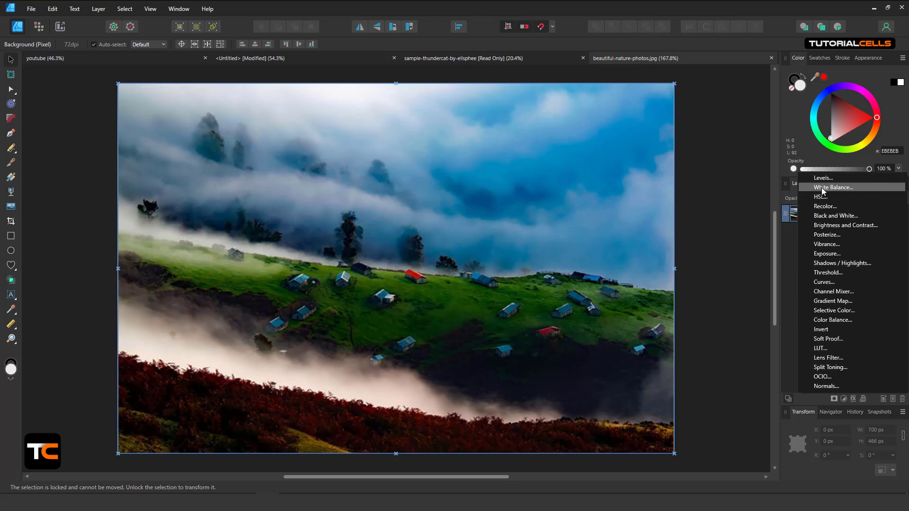
pyautogui.click(791, 236)
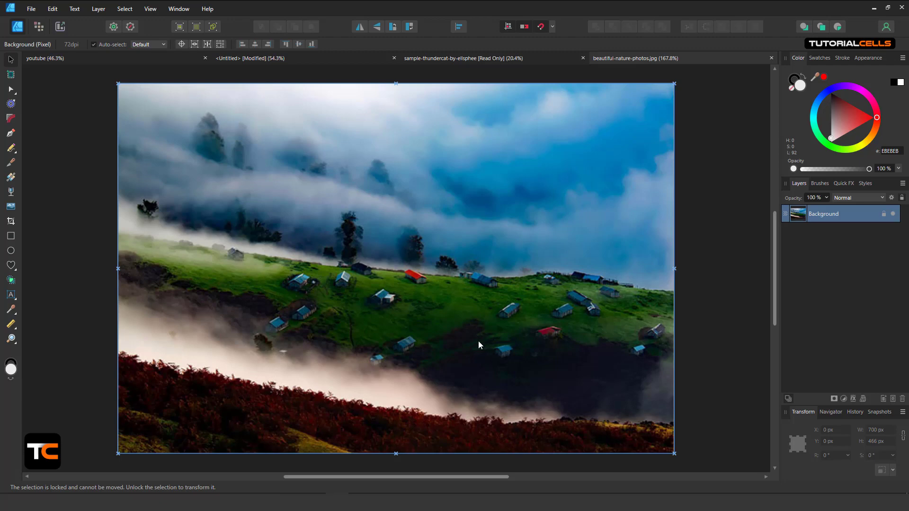
# In the sample-thundercat-by-ellsphee document, add a Recolor adjustment to the Face group with 100% saturation and close its settings
pyautogui.click(501, 58)
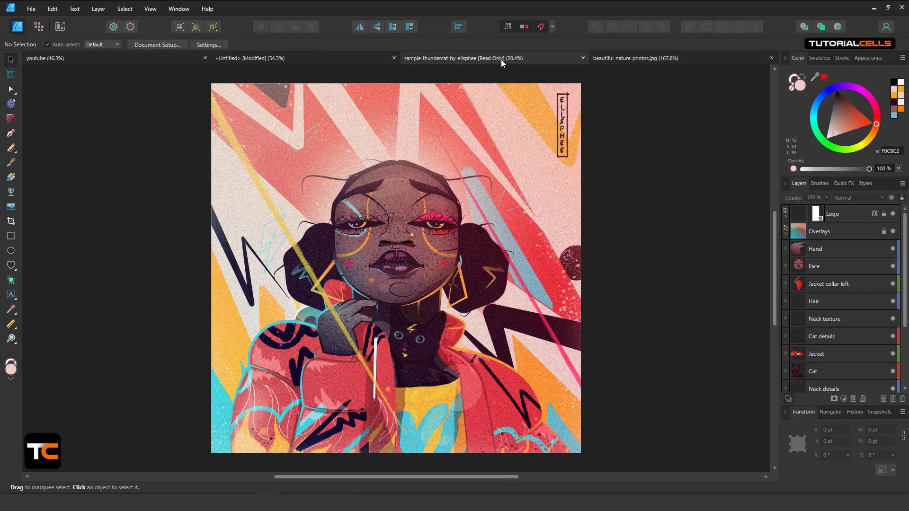
pyautogui.click(613, 58)
pyautogui.click(554, 58)
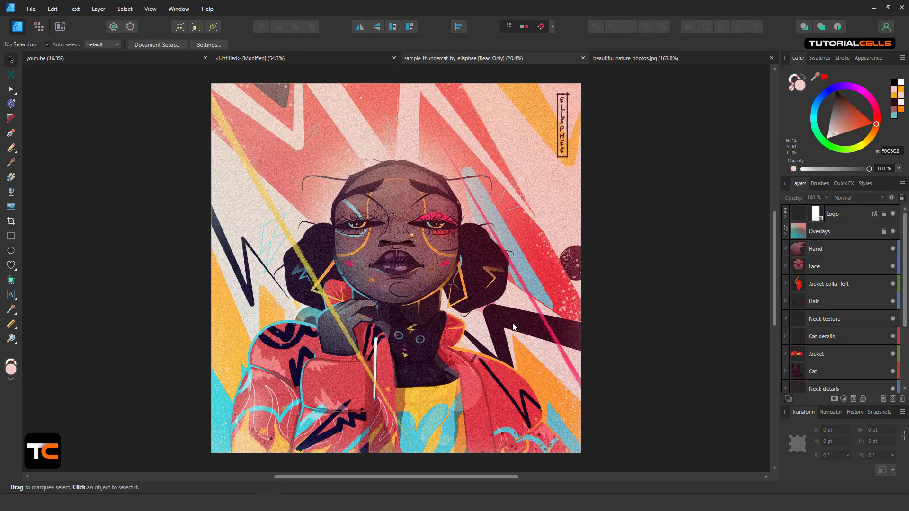
pyautogui.click(816, 270)
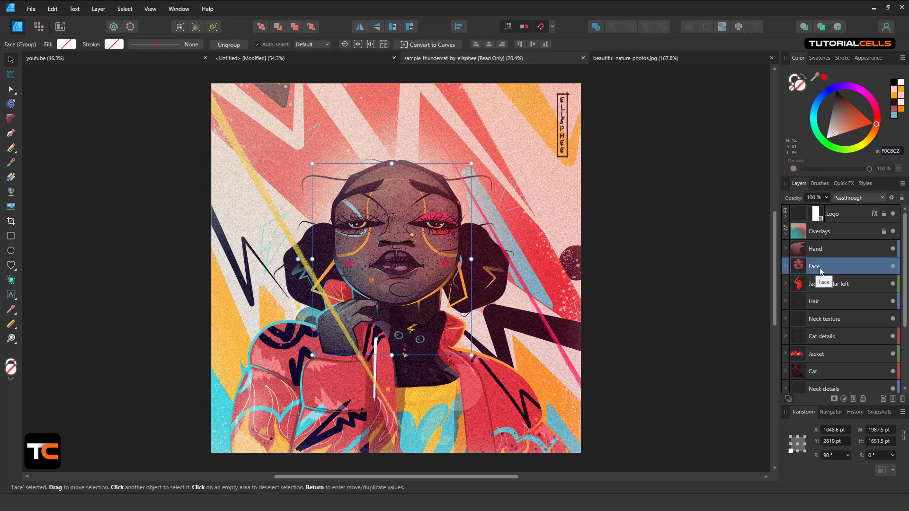
pyautogui.click(844, 398)
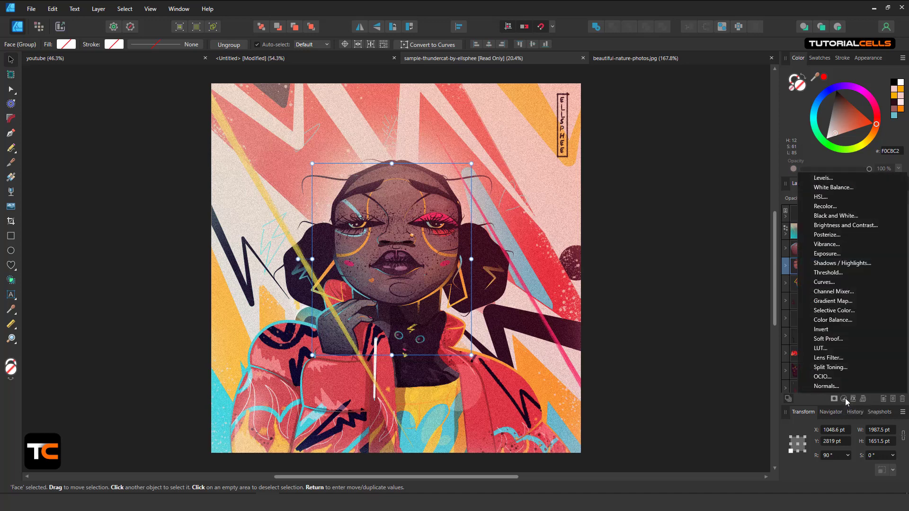
pyautogui.click(833, 206)
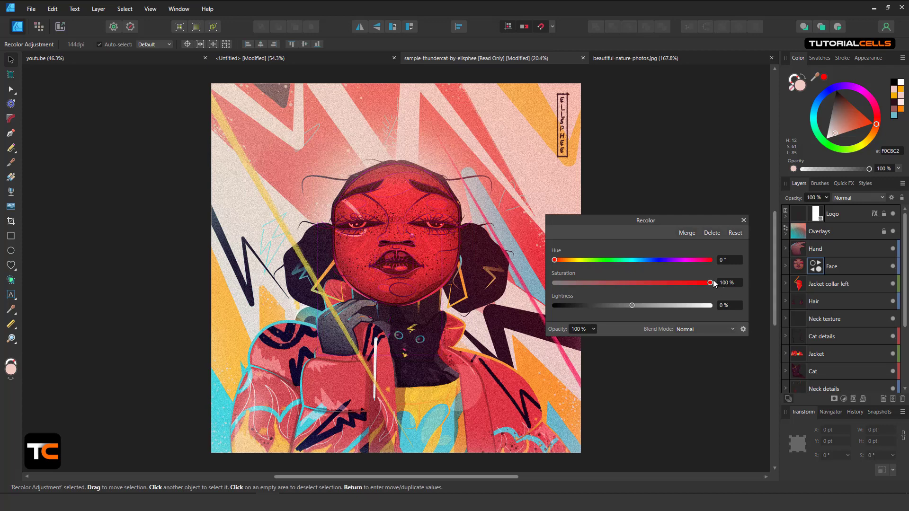
pyautogui.moveTo(615, 218)
pyautogui.mouseDown()
pyautogui.moveTo(623, 220)
pyautogui.moveTo(612, 214)
pyautogui.mouseUp()
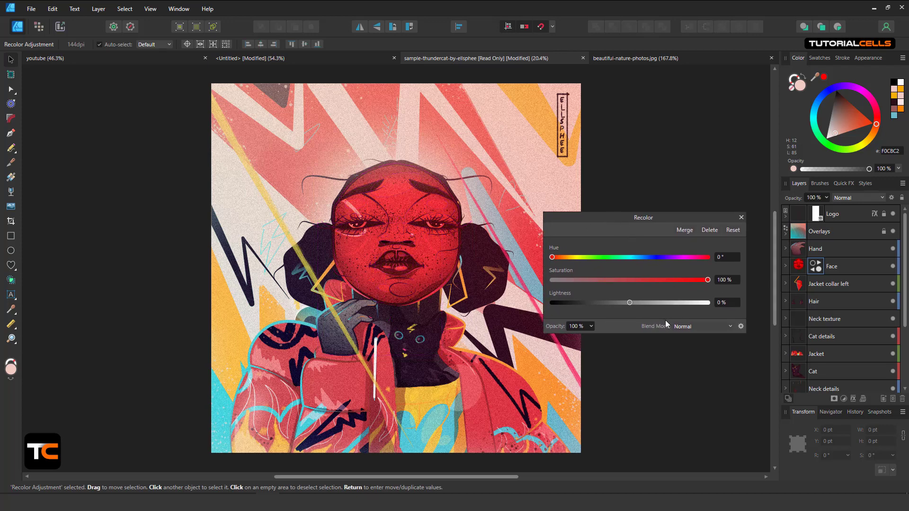
pyautogui.click(741, 217)
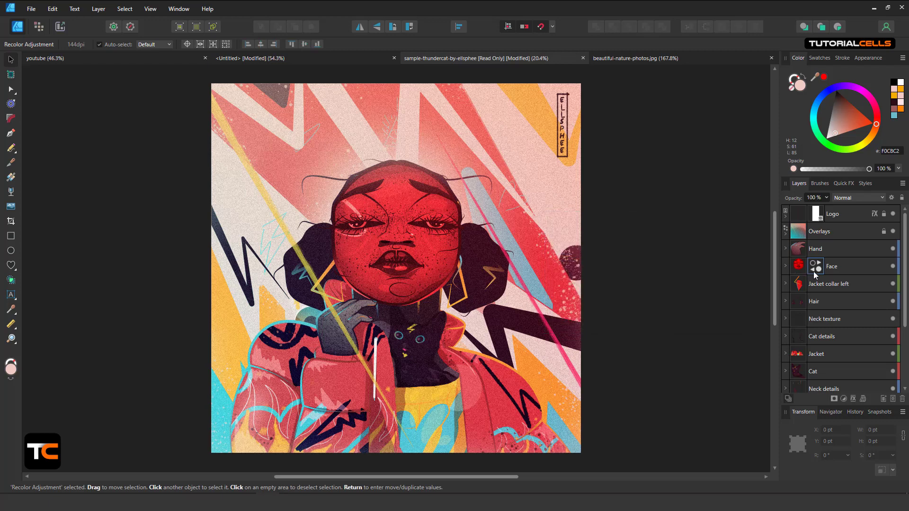
# Move the Recolor adjustment out of the Face group to just above the Overlays layer, then delete it
pyautogui.click(786, 266)
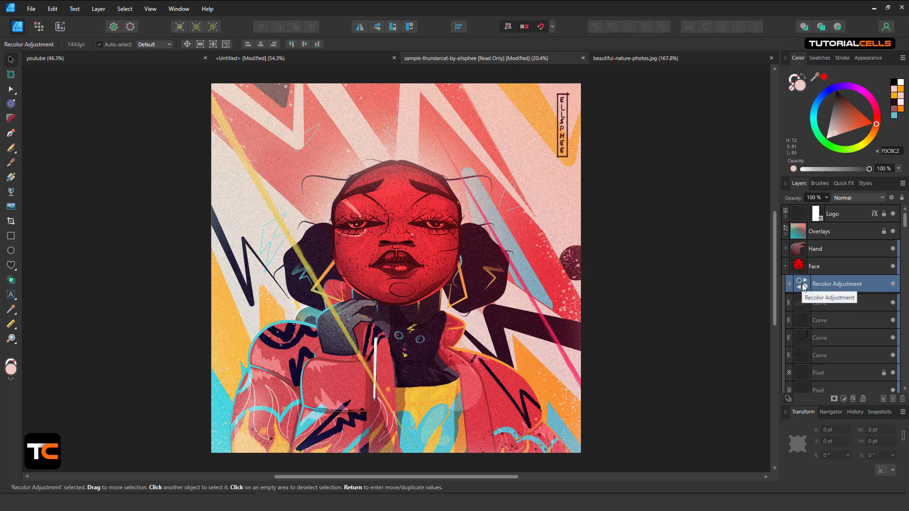
pyautogui.moveTo(802, 286); pyautogui.dragTo(816, 227)
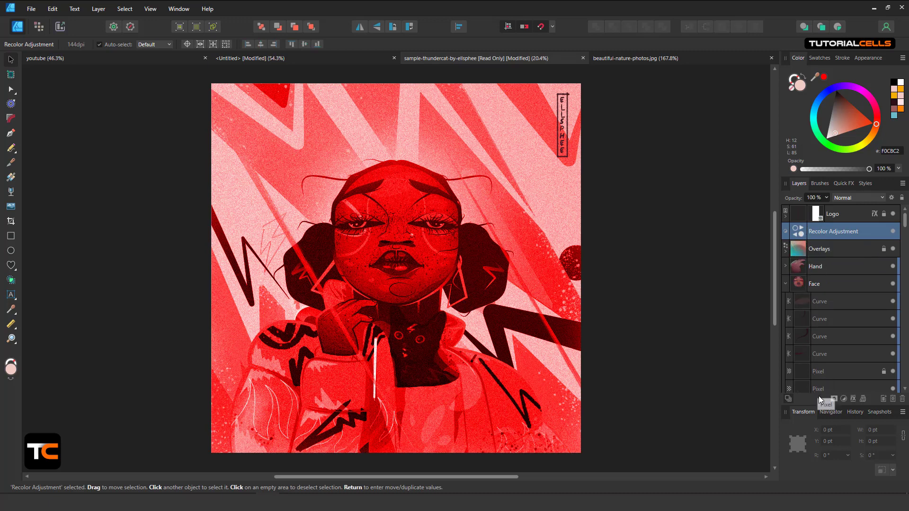
pyautogui.scroll(-2, 823, 369)
pyautogui.scroll(2, 823, 353)
pyautogui.press('Delete')
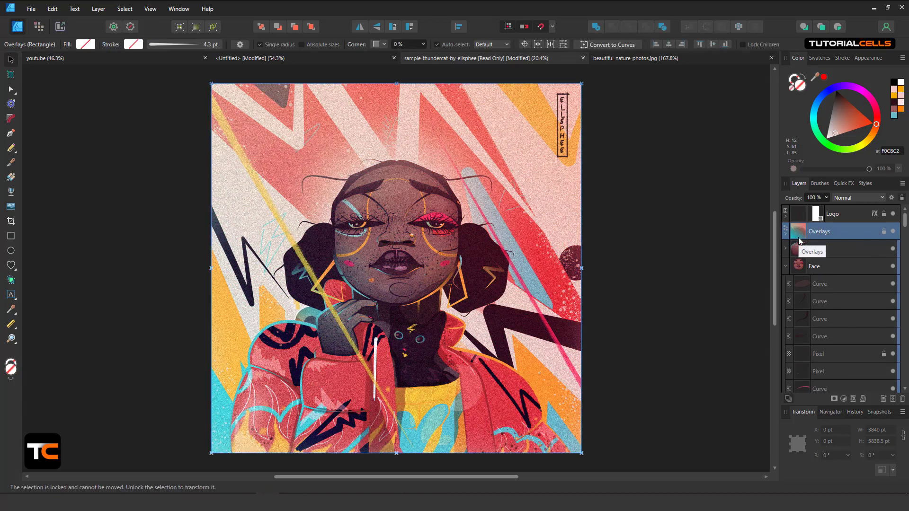
# In the beautiful-nature-photos.jpg document, add a Levels adjustment to the Background layer
pyautogui.click(600, 58)
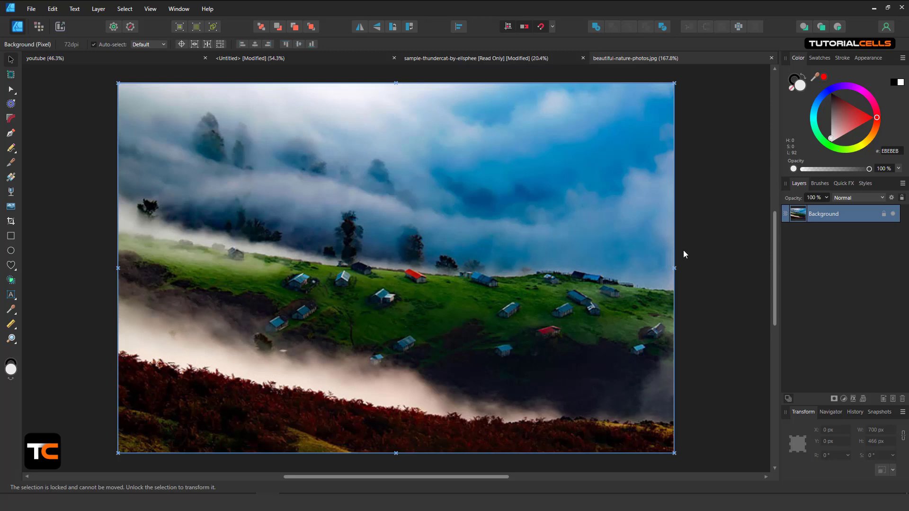
pyautogui.click(842, 399)
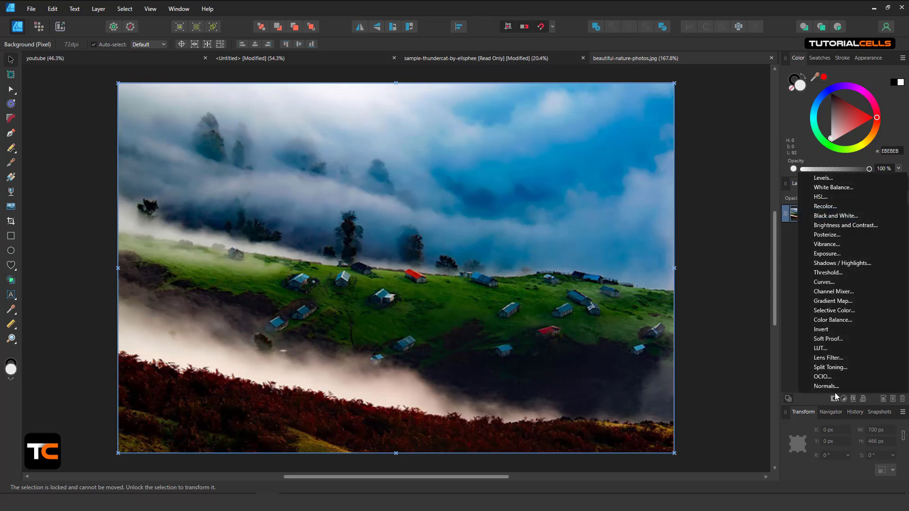
pyautogui.click(823, 179)
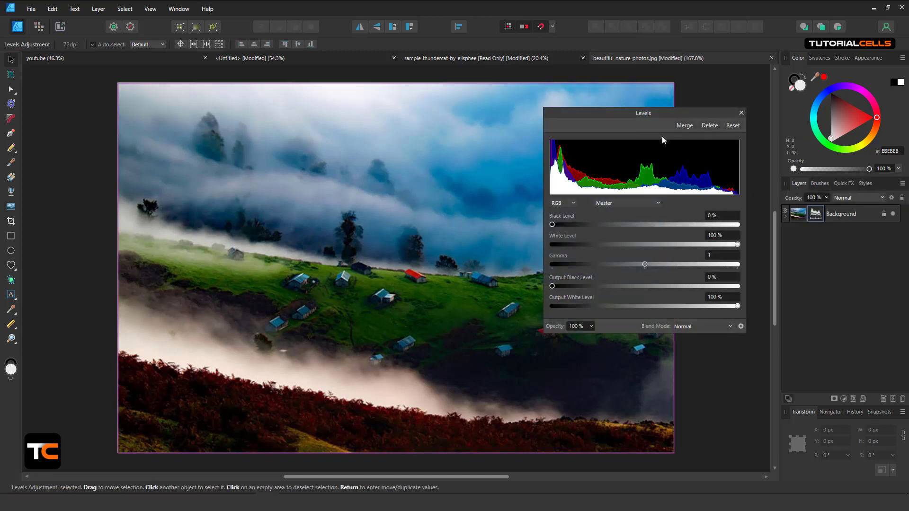
pyautogui.moveTo(645, 112); pyautogui.dragTo(688, 149)
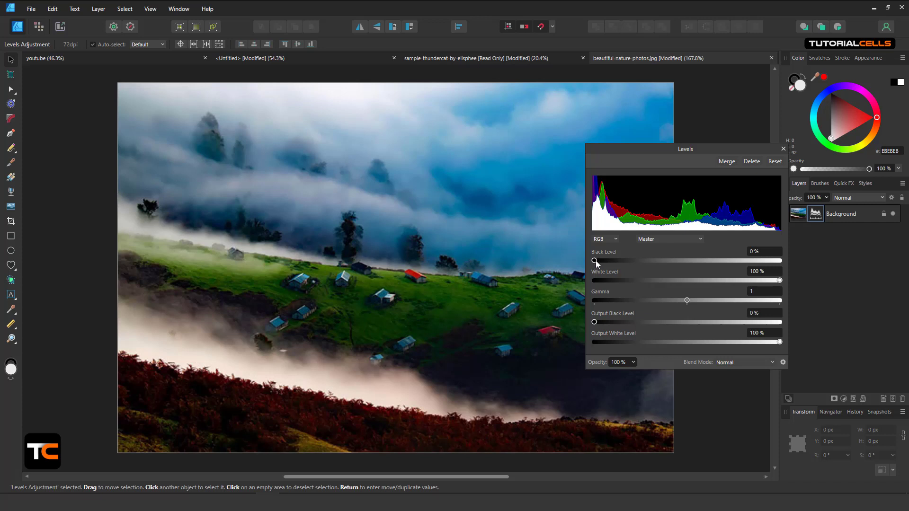
# Try out the black, white, gamma, output level and opacity controls, return them to their defaults, and close the Levels settings
pyautogui.moveTo(596, 260)
pyautogui.mouseDown()
pyautogui.moveTo(702, 259)
pyautogui.moveTo(594, 261)
pyautogui.mouseUp()
pyautogui.moveTo(779, 281)
pyautogui.mouseDown()
pyautogui.moveTo(683, 281)
pyautogui.moveTo(782, 280)
pyautogui.mouseUp()
pyautogui.moveTo(691, 300)
pyautogui.mouseDown()
pyautogui.moveTo(757, 302)
pyautogui.moveTo(603, 302)
pyautogui.moveTo(782, 299)
pyautogui.moveTo(652, 299)
pyautogui.moveTo(688, 299)
pyautogui.mouseUp()
pyautogui.moveTo(594, 261)
pyautogui.mouseDown()
pyautogui.moveTo(646, 263)
pyautogui.moveTo(587, 267)
pyautogui.mouseUp()
pyautogui.moveTo(594, 322)
pyautogui.mouseDown()
pyautogui.moveTo(725, 331)
pyautogui.moveTo(589, 326)
pyautogui.mouseUp()
pyautogui.moveTo(777, 342)
pyautogui.mouseDown()
pyautogui.moveTo(683, 343)
pyautogui.moveTo(779, 341)
pyautogui.mouseUp()
pyautogui.click(633, 362)
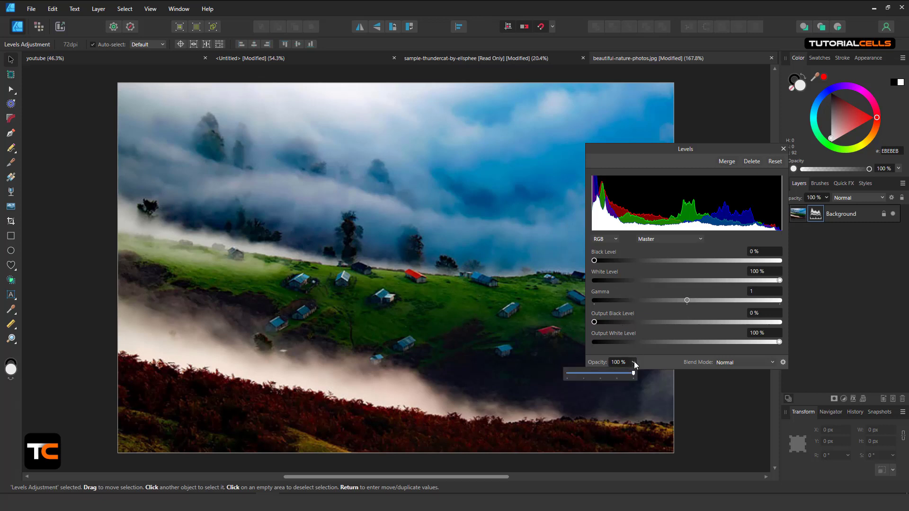
pyautogui.moveTo(631, 372); pyautogui.dragTo(688, 372)
pyautogui.moveTo(741, 146); pyautogui.dragTo(729, 143)
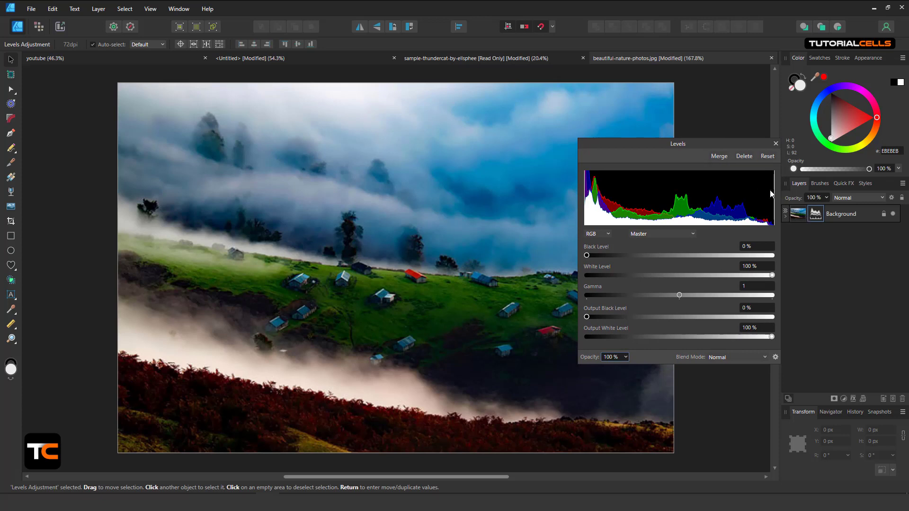
pyautogui.click(774, 143)
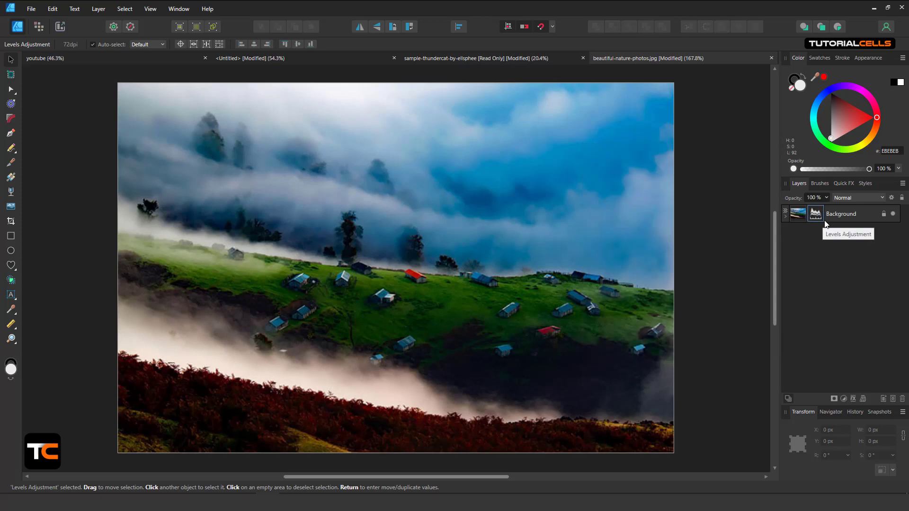
# Expand the Background layer, reopen the nested Levels adjustment's settings and delete the adjustment
pyautogui.click(785, 217)
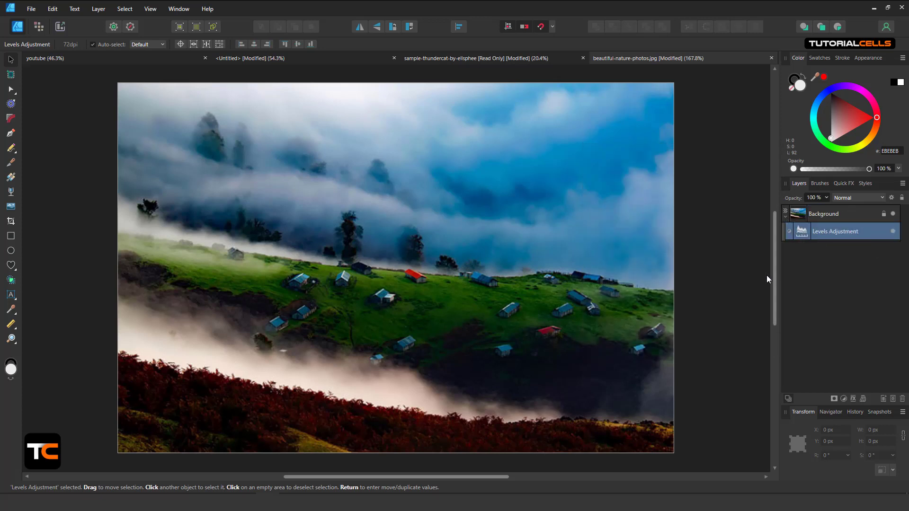
pyautogui.doubleClick(802, 236)
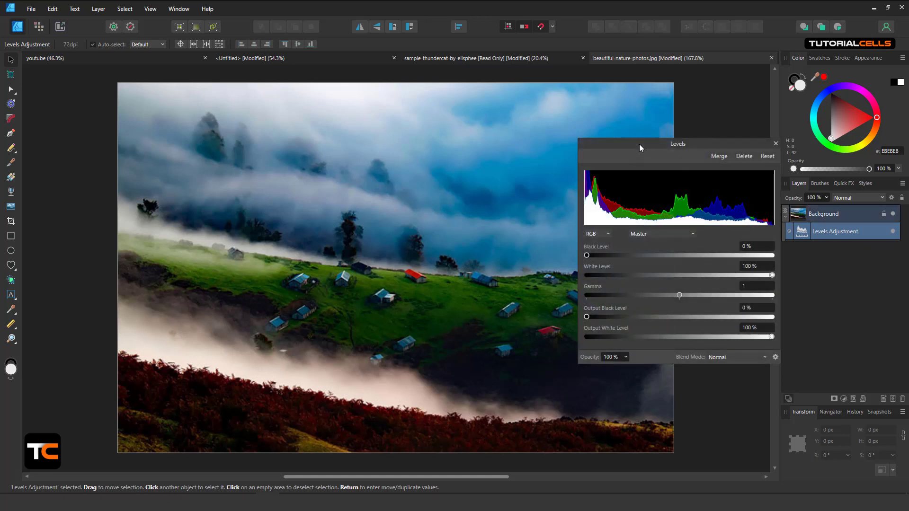
pyautogui.moveTo(639, 145); pyautogui.dragTo(620, 147)
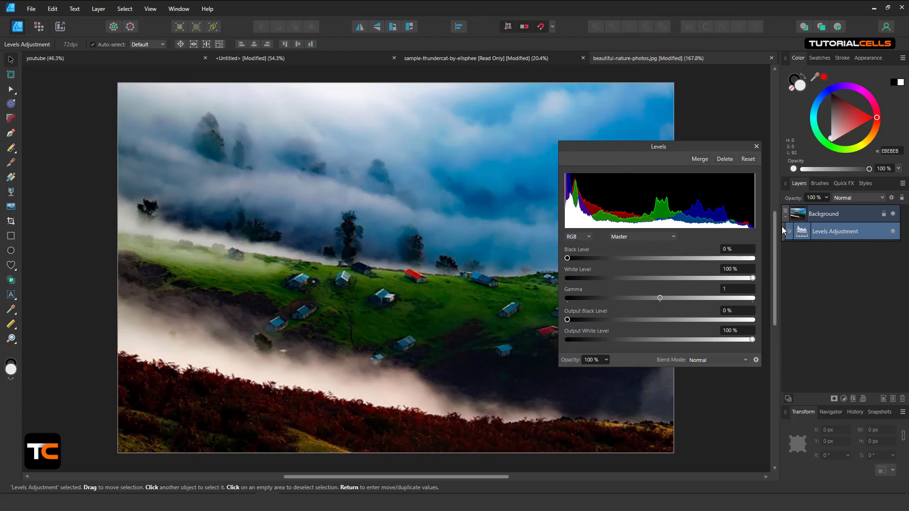
pyautogui.click(722, 159)
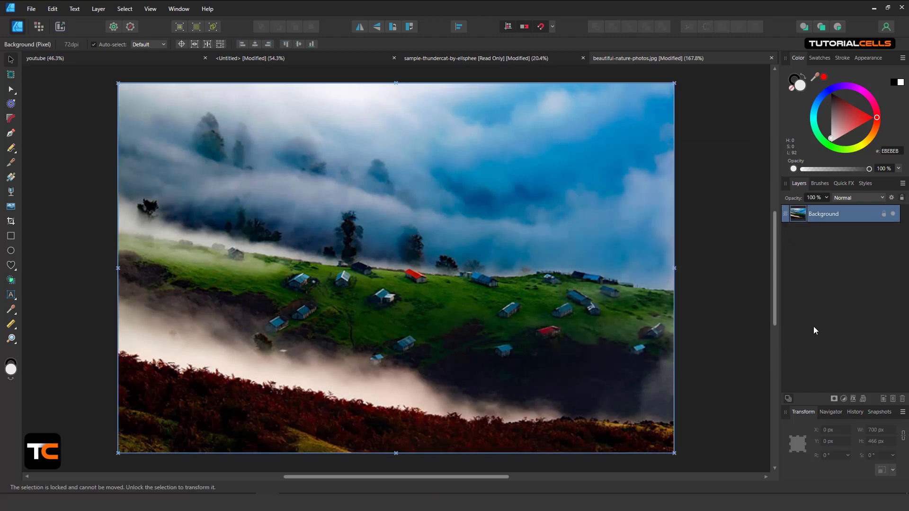
# Merge a new default Levels adjustment into the Background layer, undoing and redoing the merge once
pyautogui.click(841, 398)
pyautogui.click(803, 180)
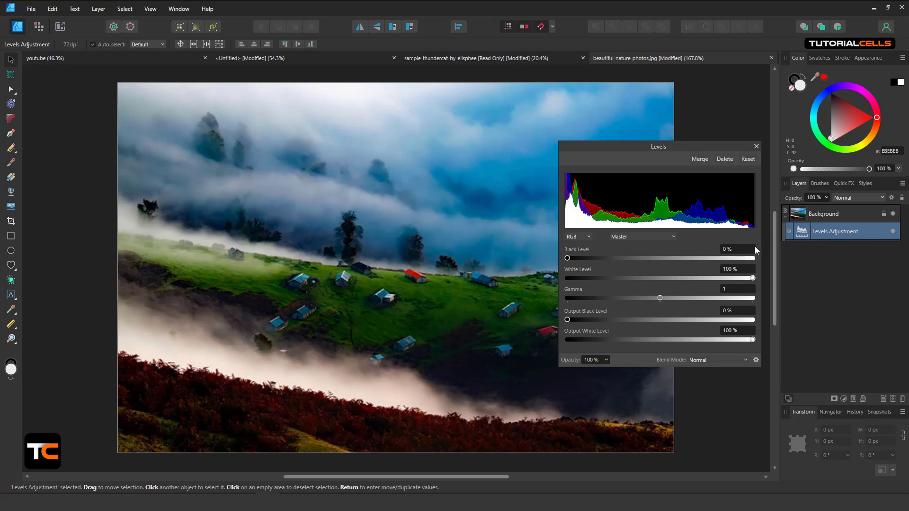
pyautogui.click(705, 160)
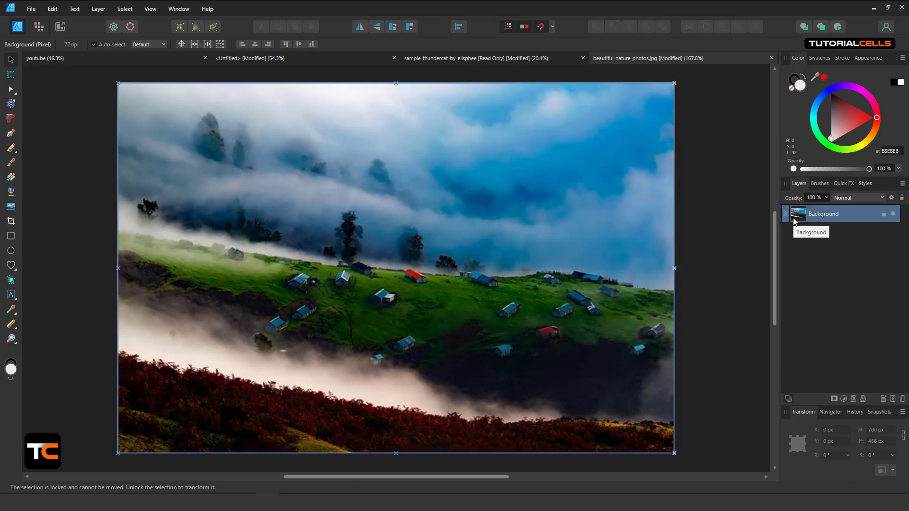
pyautogui.hotkey('ctrl', 'z')
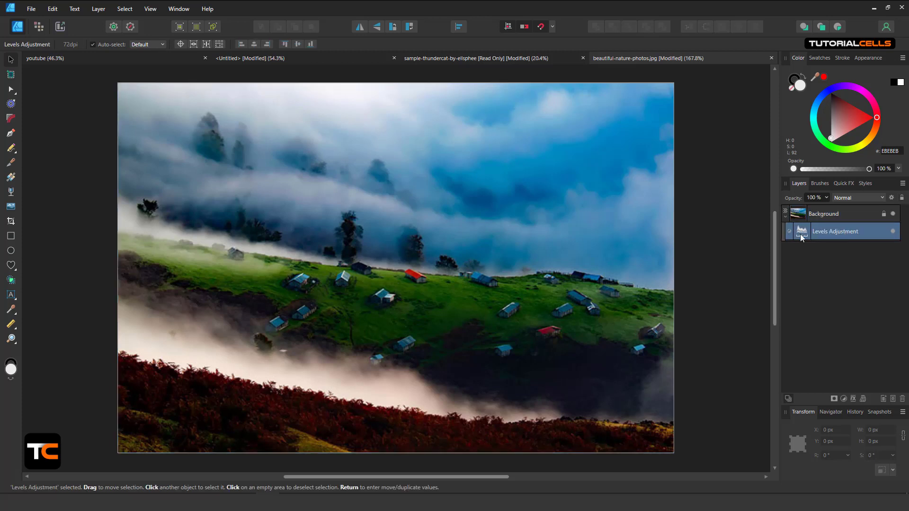
pyautogui.hotkey('ctrl', 'shift', 'z')
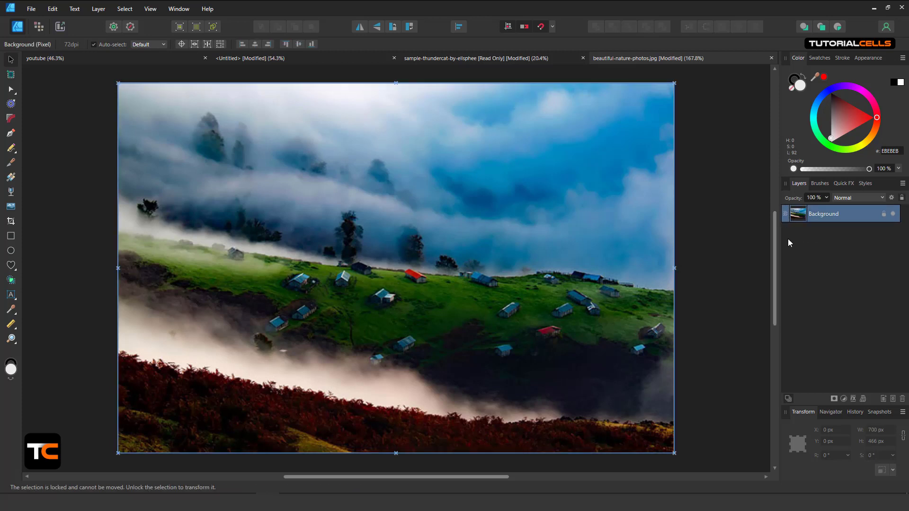
# Add a White Balance adjustment to the Background layer and try its white balance and tint sliders
pyautogui.click(841, 400)
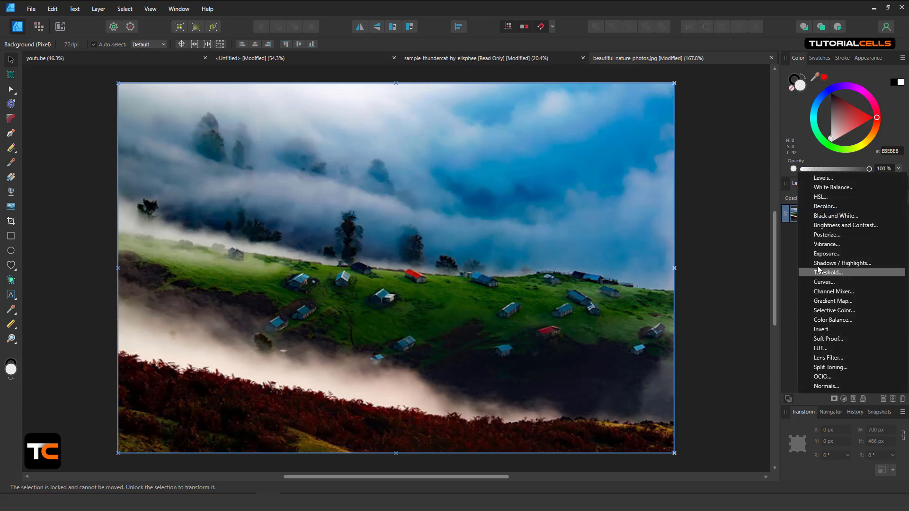
pyautogui.click(827, 188)
pyautogui.moveTo(661, 267); pyautogui.dragTo(680, 258)
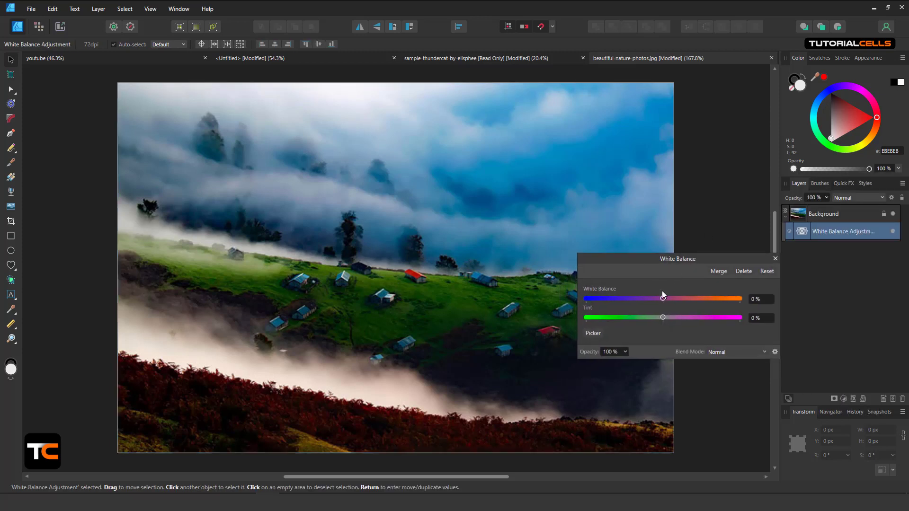
pyautogui.moveTo(662, 299); pyautogui.dragTo(667, 320)
# Sample a white point from the blue sky with the White Balance picker, then delete the adjustment
pyautogui.click(591, 333)
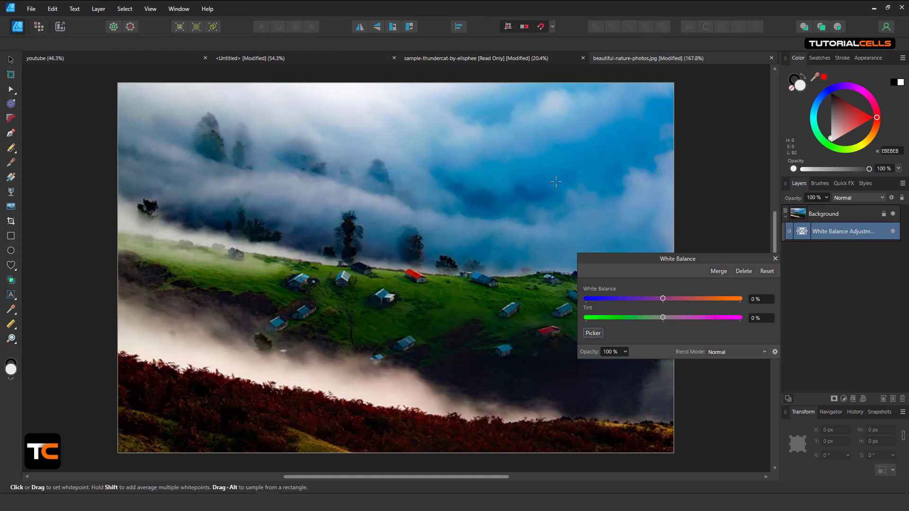
pyautogui.click(612, 161)
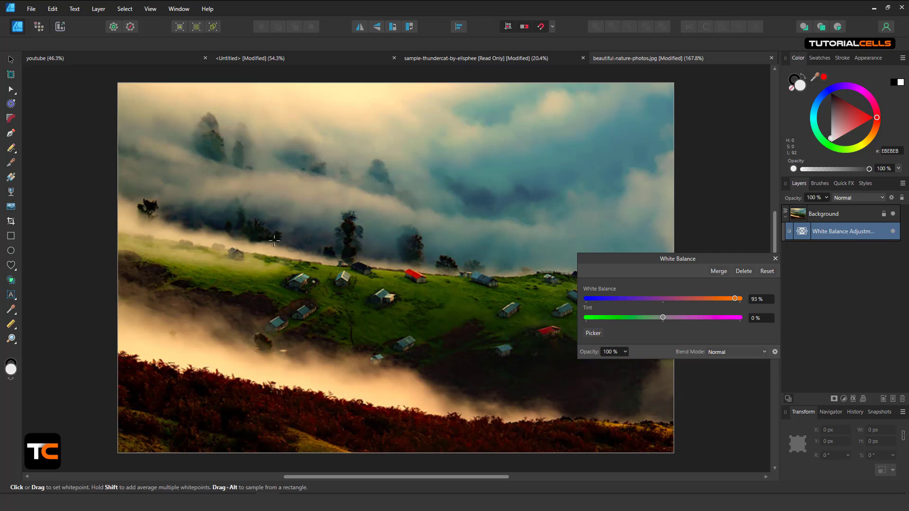
pyautogui.moveTo(735, 300); pyautogui.dragTo(667, 307)
pyautogui.click(743, 272)
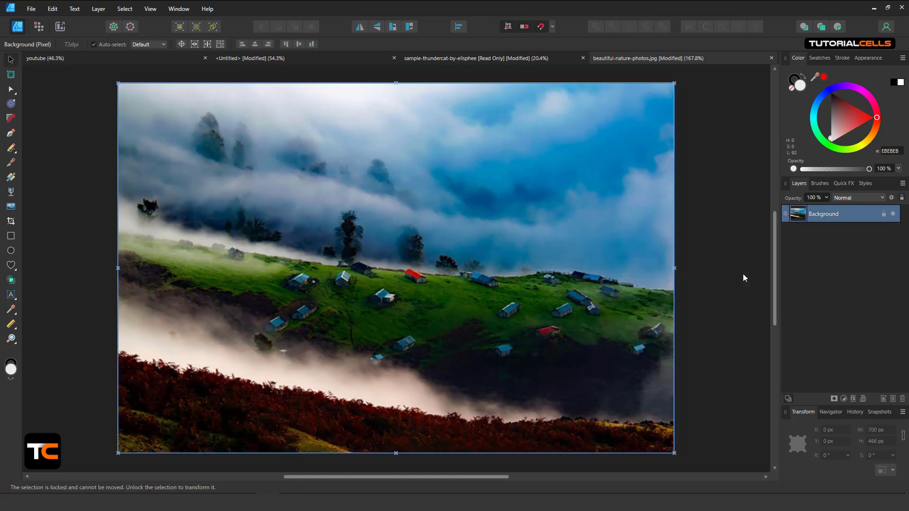
# Add an HSL adjustment to the Background layer and try shifting the reds' hue to 120° and back to 4.9°
pyautogui.click(842, 400)
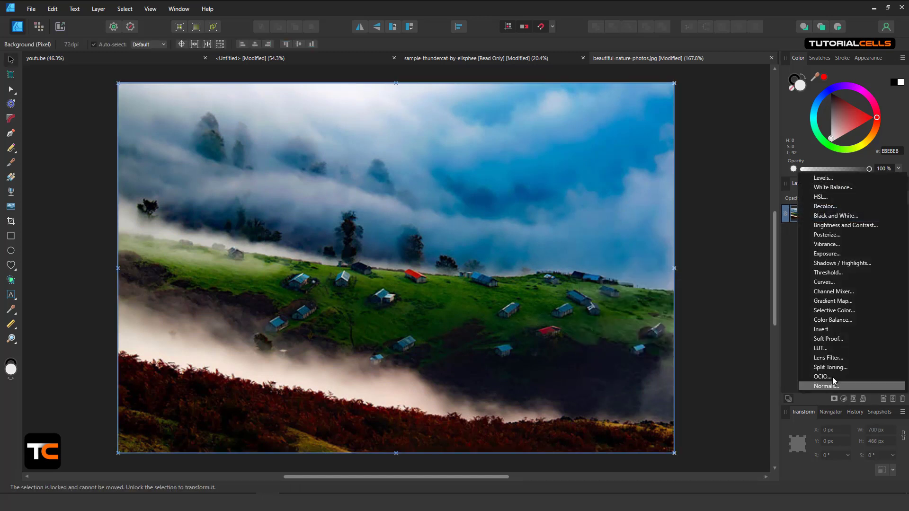
pyautogui.click(827, 200)
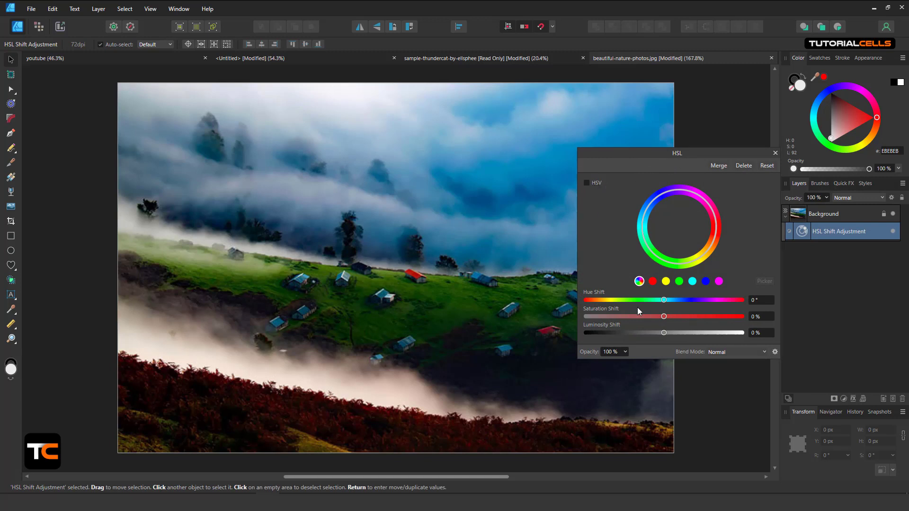
pyautogui.moveTo(664, 300)
pyautogui.mouseDown()
pyautogui.moveTo(695, 302)
pyautogui.moveTo(641, 299)
pyautogui.moveTo(694, 298)
pyautogui.moveTo(667, 302)
pyautogui.mouseUp()
pyautogui.click(653, 283)
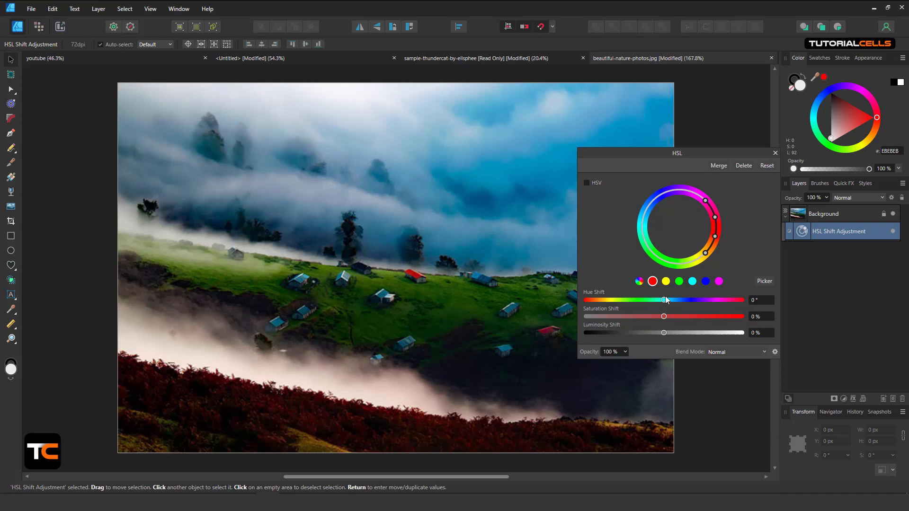
pyautogui.moveTo(663, 300); pyautogui.dragTo(715, 303)
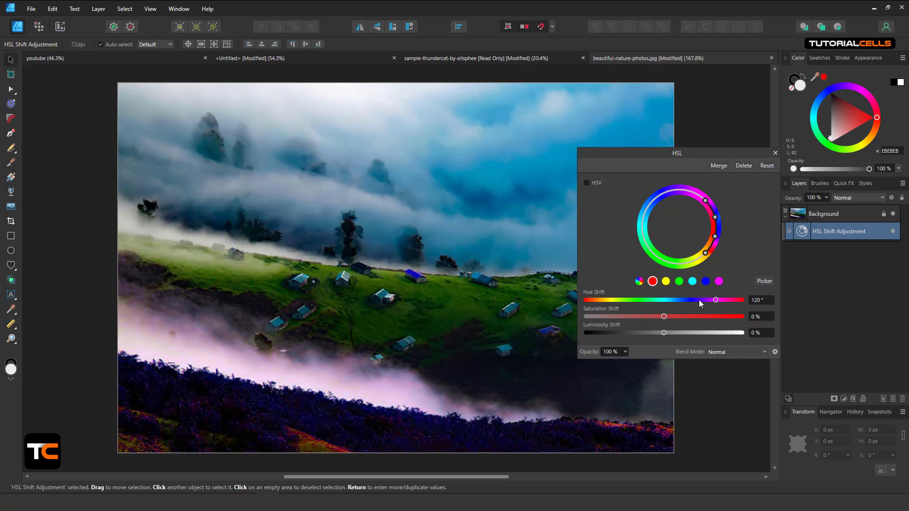
pyautogui.moveTo(714, 301); pyautogui.dragTo(666, 298)
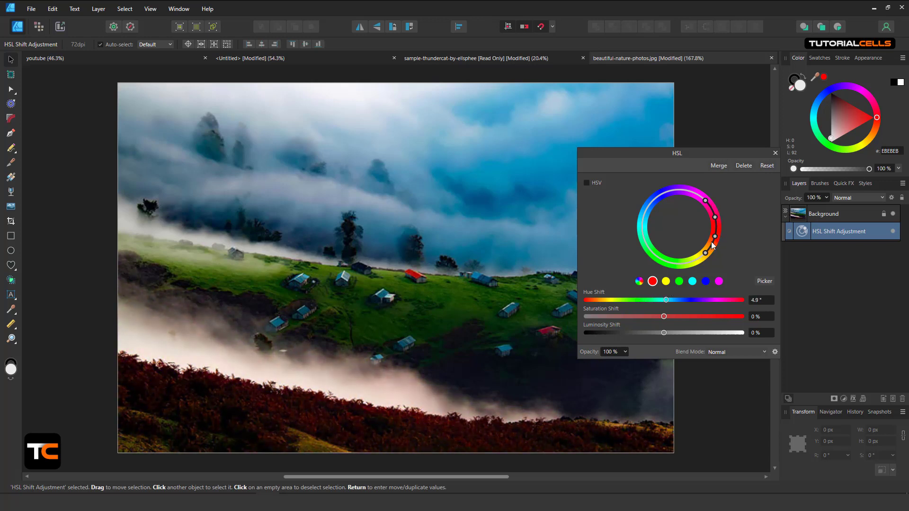
# Reshape the red range on the HSL color wheel and set its hue shift to 76.2° and saturation shift to -1%
pyautogui.moveTo(706, 201); pyautogui.dragTo(711, 216)
pyautogui.moveTo(707, 250); pyautogui.dragTo(709, 244)
pyautogui.moveTo(717, 234)
pyautogui.mouseDown()
pyautogui.moveTo(702, 203)
pyautogui.moveTo(657, 198)
pyautogui.moveTo(706, 201)
pyautogui.moveTo(719, 220)
pyautogui.mouseUp()
pyautogui.moveTo(665, 300)
pyautogui.mouseDown()
pyautogui.moveTo(630, 307)
pyautogui.moveTo(680, 303)
pyautogui.moveTo(663, 306)
pyautogui.mouseUp()
pyautogui.moveTo(704, 205); pyautogui.dragTo(698, 196)
pyautogui.moveTo(713, 240); pyautogui.dragTo(710, 246)
pyautogui.moveTo(661, 300)
pyautogui.mouseDown()
pyautogui.moveTo(696, 299)
pyautogui.moveTo(617, 325)
pyautogui.moveTo(721, 319)
pyautogui.moveTo(663, 316)
pyautogui.mouseUp()
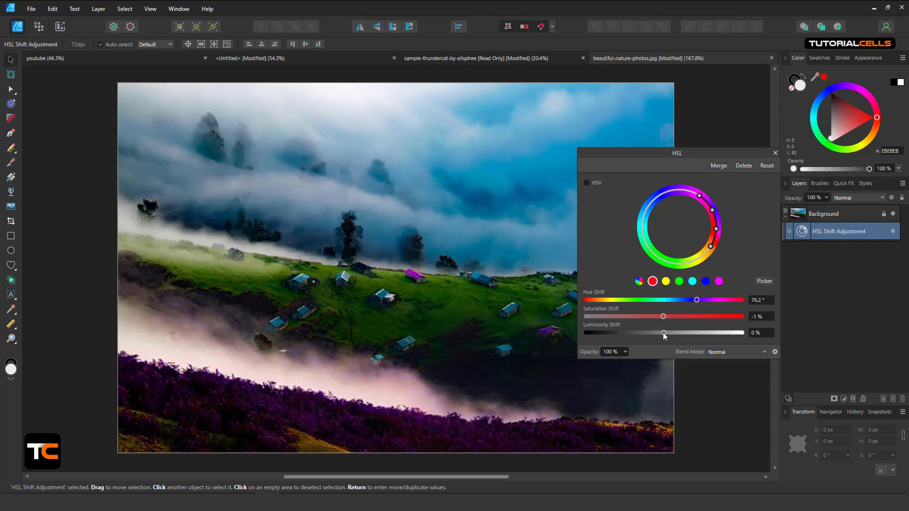
# Try the luminosity shift on the reds, and discard the HSL adjustment after resetting it
pyautogui.moveTo(663, 332)
pyautogui.mouseDown()
pyautogui.moveTo(735, 334)
pyautogui.moveTo(628, 345)
pyautogui.moveTo(669, 341)
pyautogui.mouseUp()
pyautogui.click(767, 167)
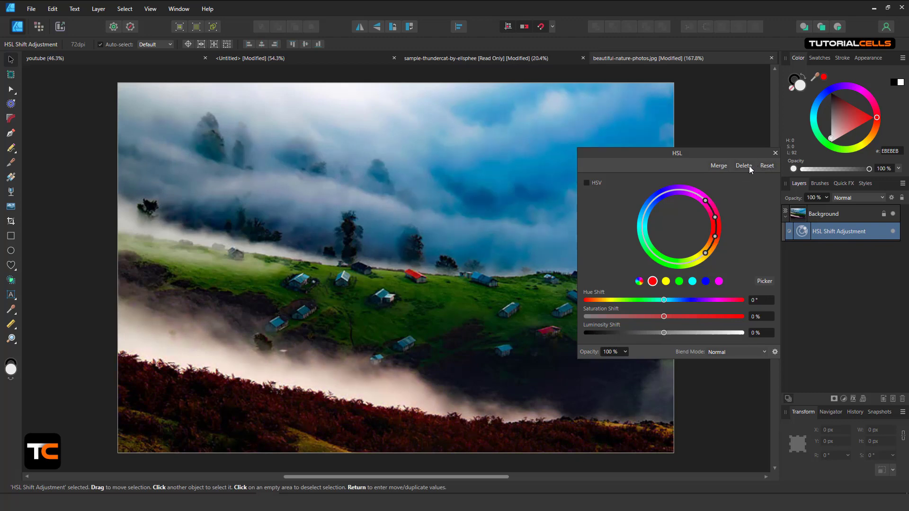
pyautogui.click(744, 166)
# Add a Recolor adjustment to the Background layer and set its hue to 111.6°
pyautogui.click(843, 399)
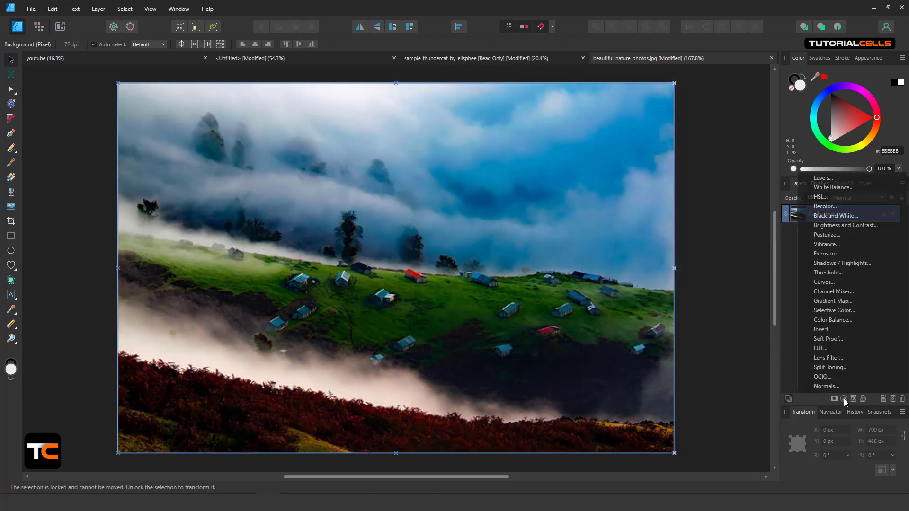
pyautogui.click(819, 207)
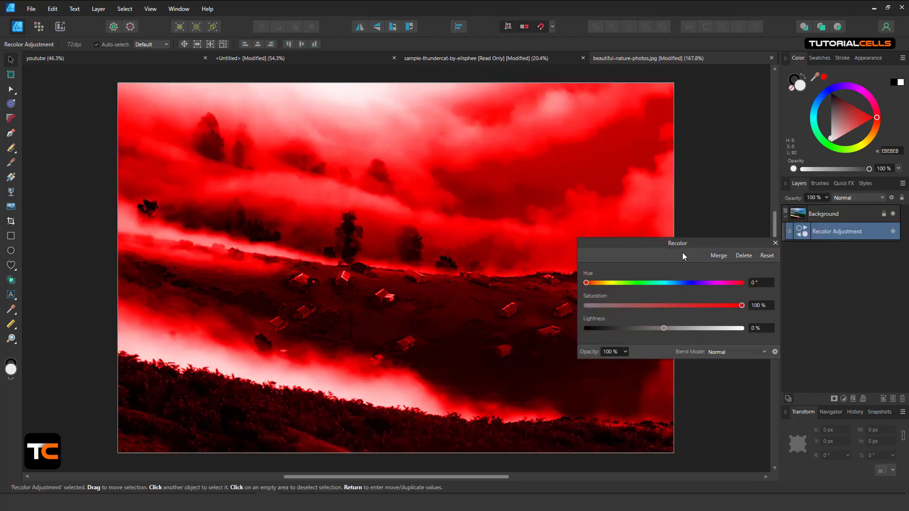
pyautogui.moveTo(672, 245); pyautogui.dragTo(724, 265)
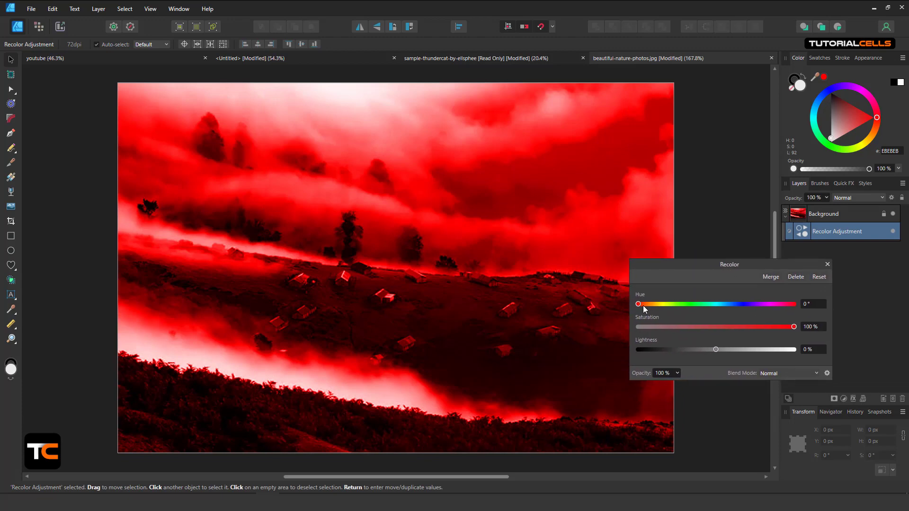
pyautogui.moveTo(638, 304); pyautogui.dragTo(686, 307)
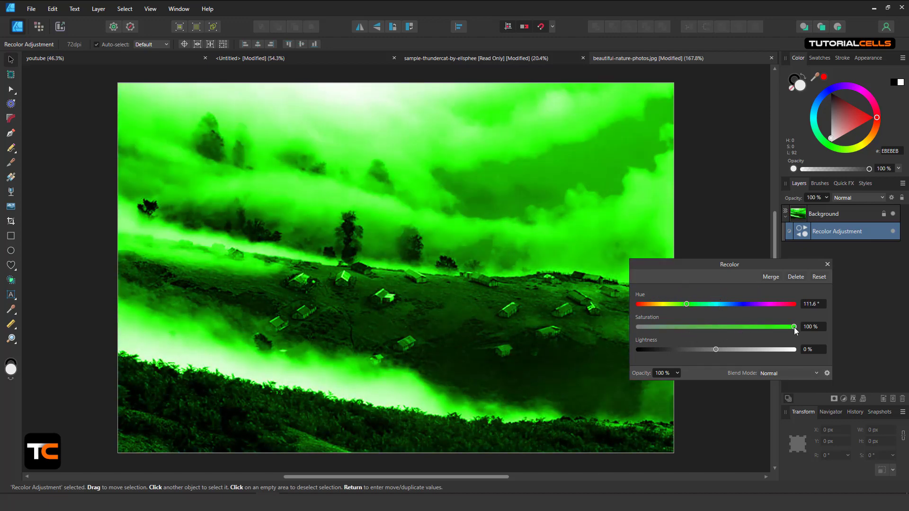
# Set the Recolor lightness to -28% at 100% saturation, and delete the adjustment after resetting it
pyautogui.moveTo(794, 327)
pyautogui.mouseDown()
pyautogui.moveTo(671, 331)
pyautogui.moveTo(794, 328)
pyautogui.mouseUp()
pyautogui.moveTo(716, 349); pyautogui.dragTo(694, 350)
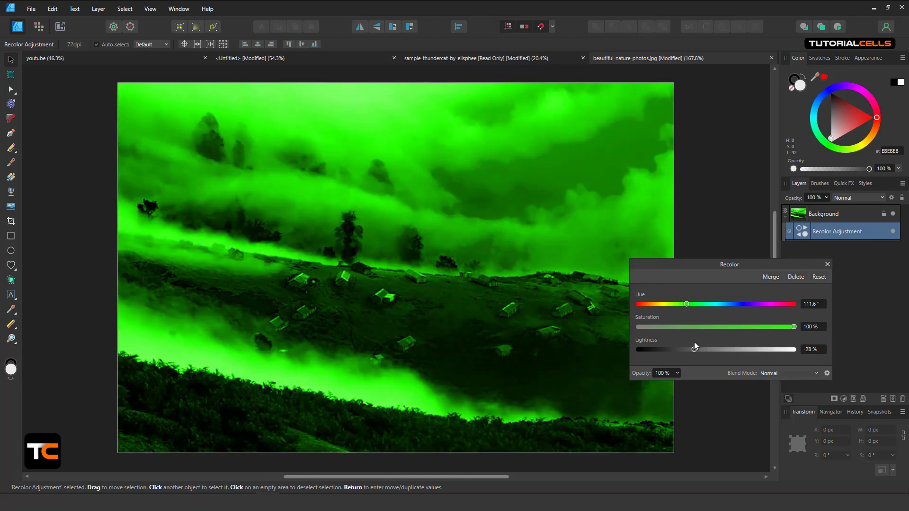
pyautogui.click(819, 277)
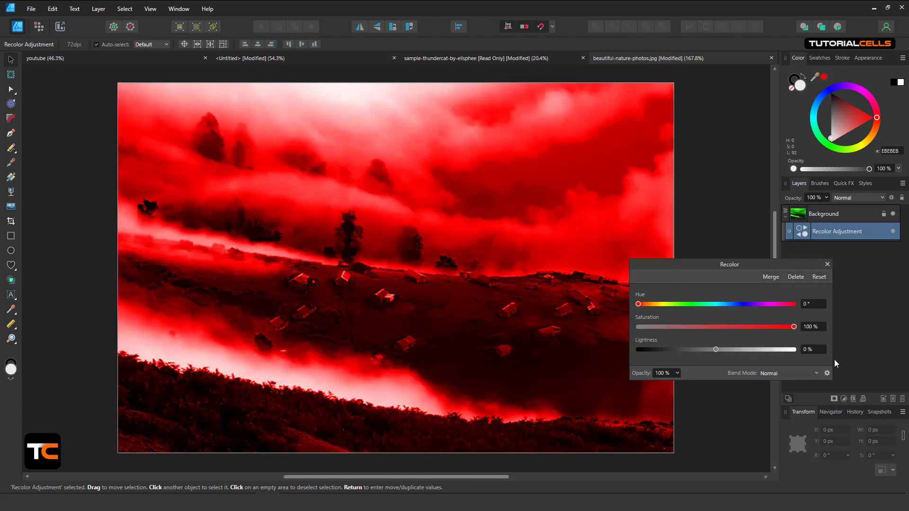
pyautogui.click(796, 277)
# Add a Black & White adjustment to the Background layer, try its red slider and delete the adjustment
pyautogui.click(844, 399)
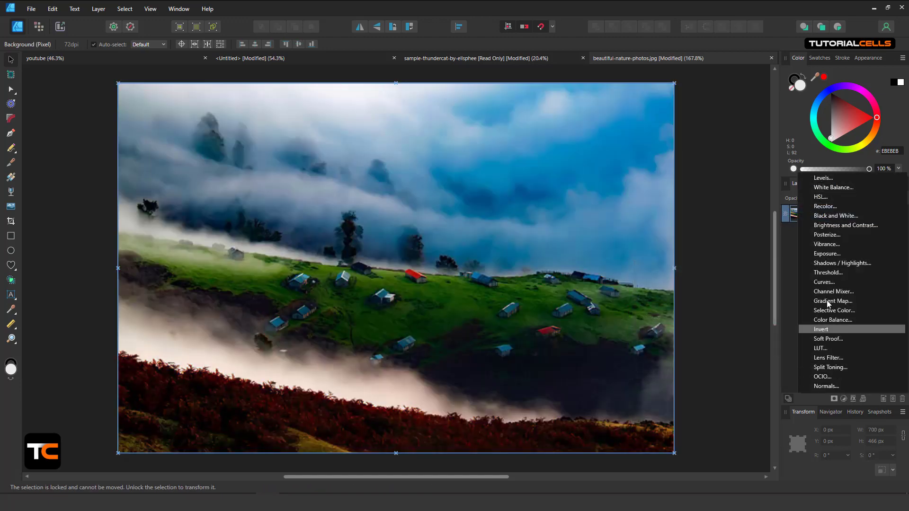
pyautogui.click(821, 217)
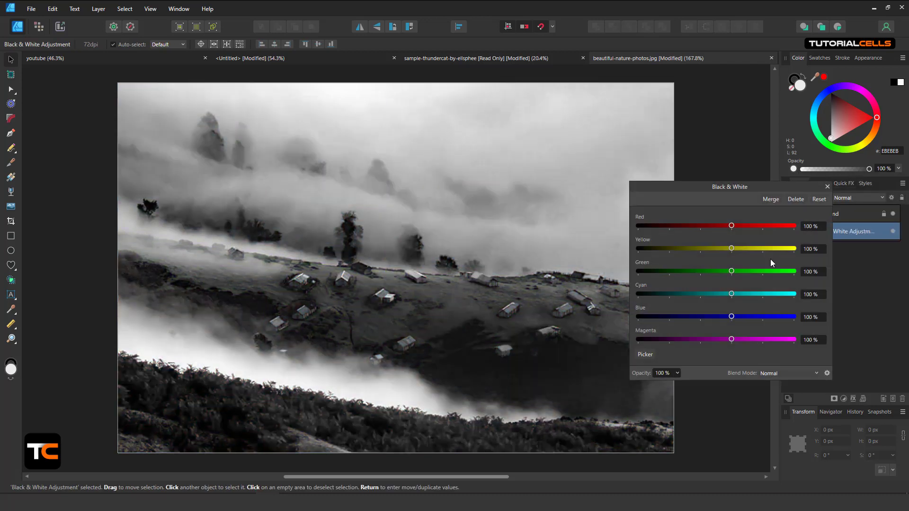
pyautogui.moveTo(692, 186); pyautogui.dragTo(627, 204)
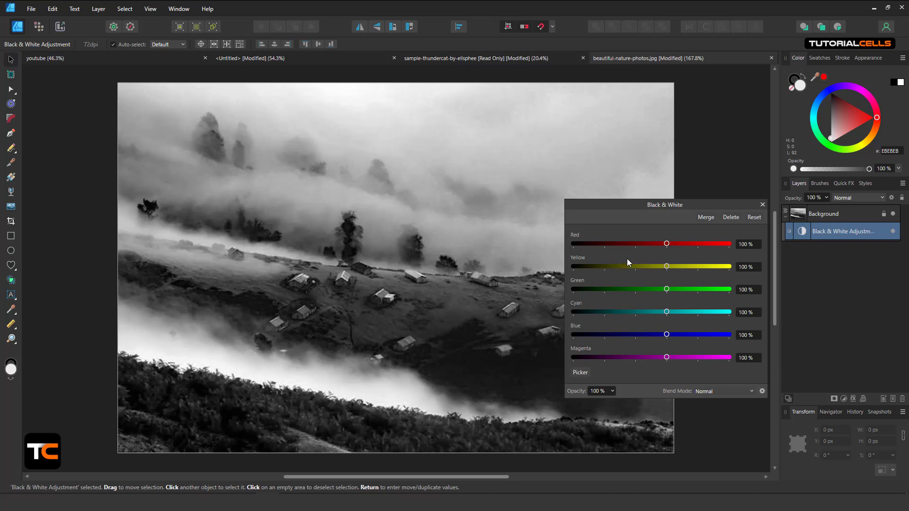
pyautogui.moveTo(666, 244)
pyautogui.mouseDown()
pyautogui.moveTo(696, 252)
pyautogui.moveTo(646, 257)
pyautogui.moveTo(669, 248)
pyautogui.mouseUp()
pyautogui.click(729, 218)
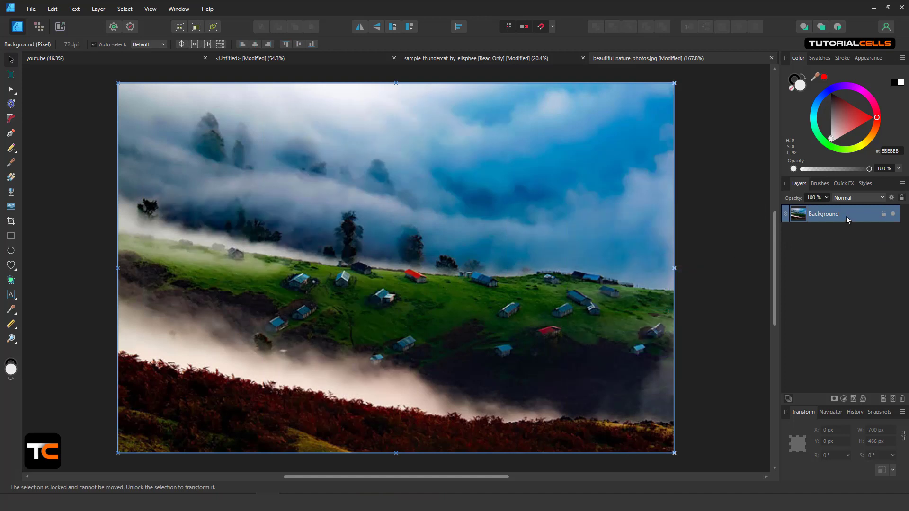
# Add the Black & White adjustment again, try its color sliders from red onward and delete it
pyautogui.click(843, 398)
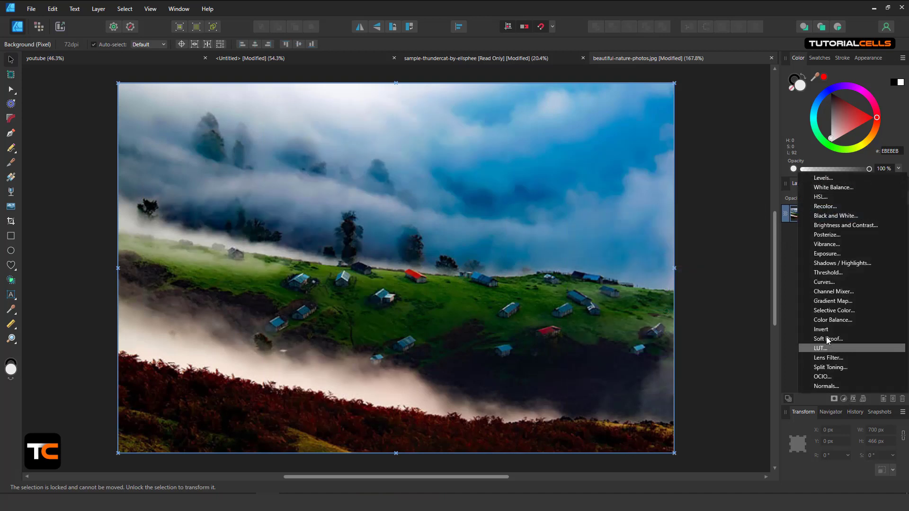
pyautogui.click(827, 216)
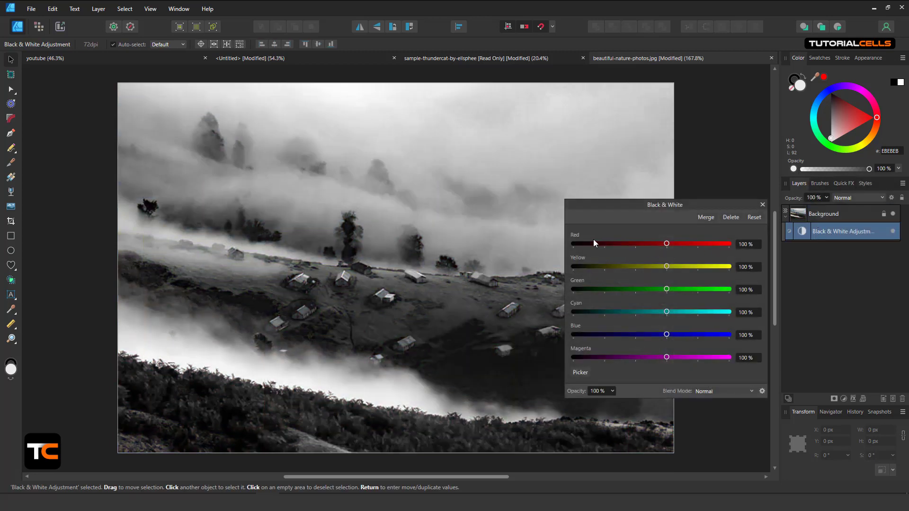
pyautogui.moveTo(666, 244); pyautogui.dragTo(665, 278)
pyautogui.click(733, 217)
# Add a Brightness / Contrast adjustment to the Background layer, try brightness and 61% contrast, and delete the adjustment
pyautogui.click(843, 398)
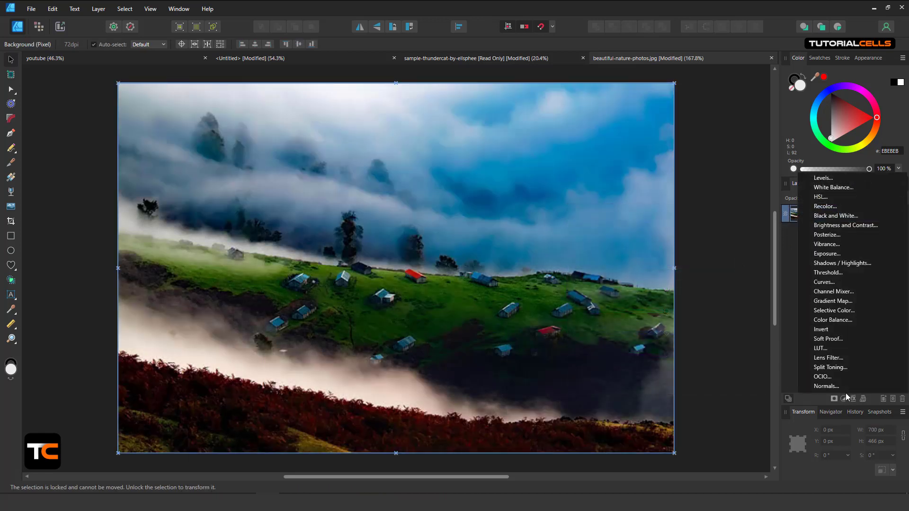
pyautogui.click(844, 227)
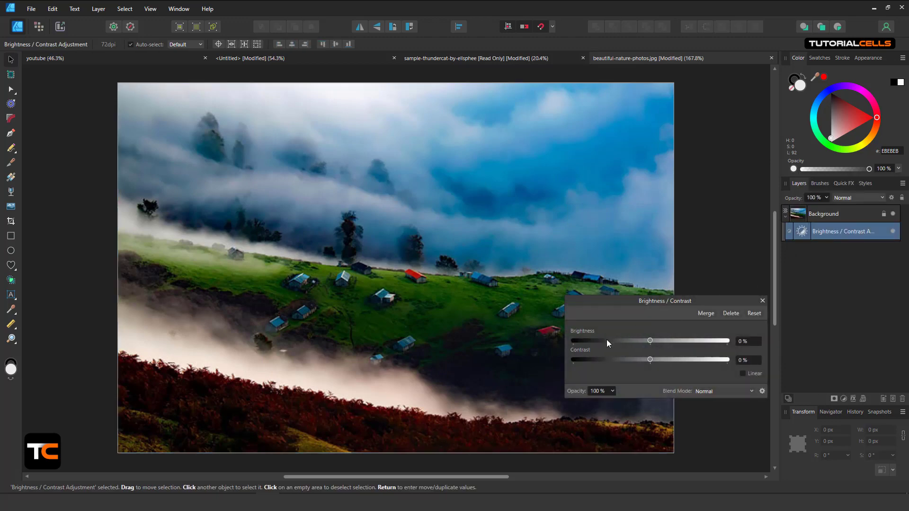
pyautogui.moveTo(650, 340); pyautogui.dragTo(690, 367)
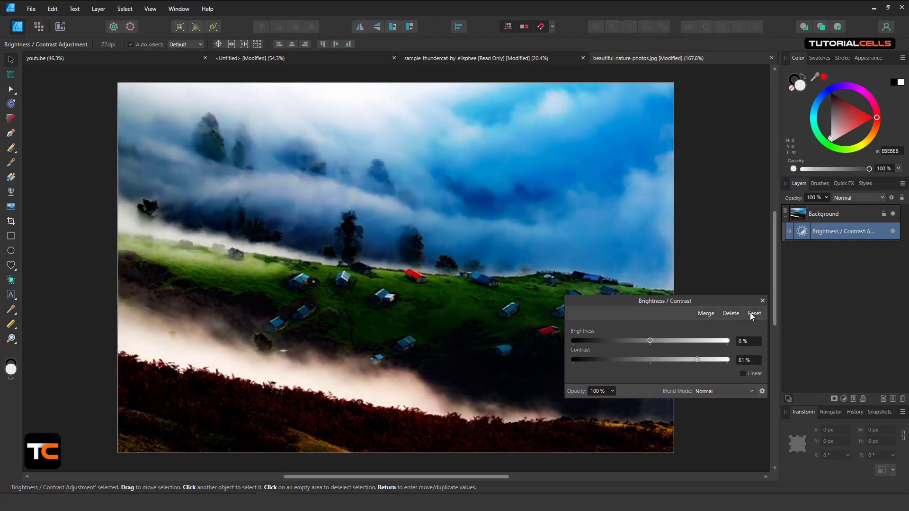
pyautogui.click(731, 313)
# Add a Posterize adjustment to the Background layer, set it to 5 levels and delete the adjustment
pyautogui.click(843, 399)
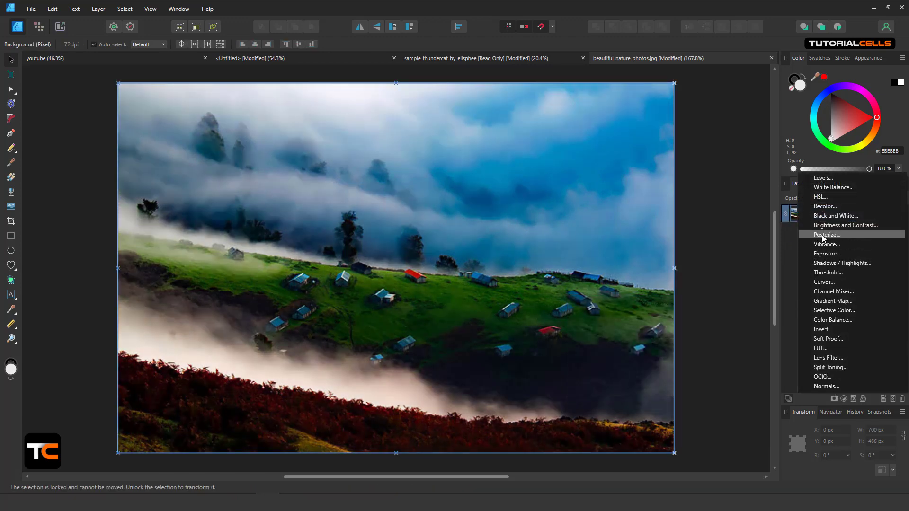
pyautogui.click(823, 236)
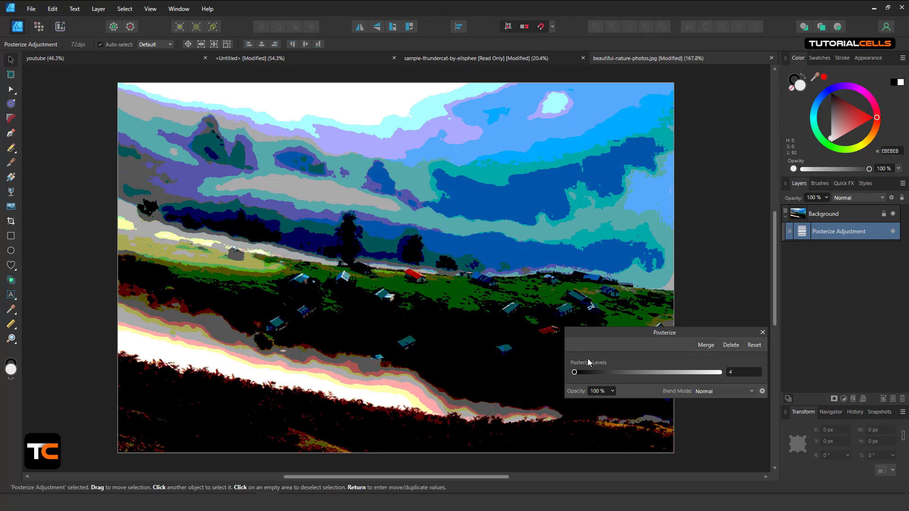
pyautogui.moveTo(576, 374)
pyautogui.mouseDown()
pyautogui.moveTo(604, 373)
pyautogui.moveTo(575, 374)
pyautogui.mouseUp()
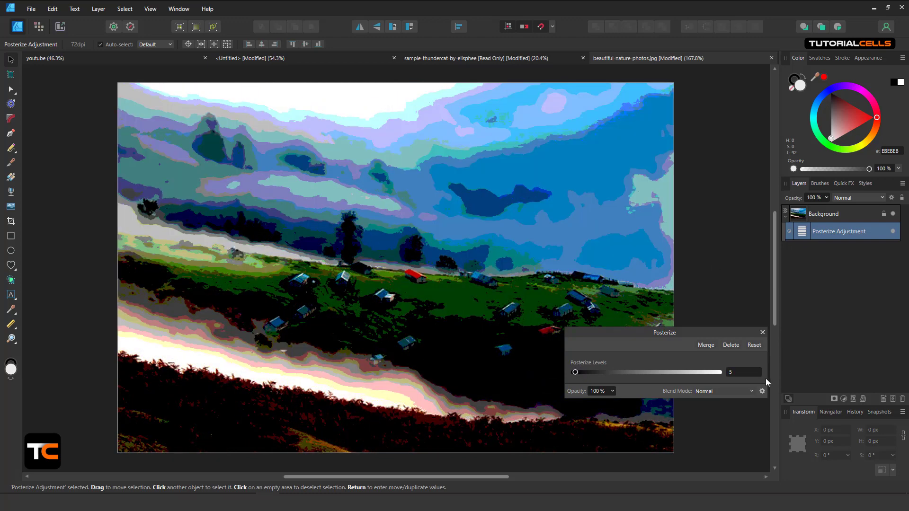
pyautogui.click(731, 345)
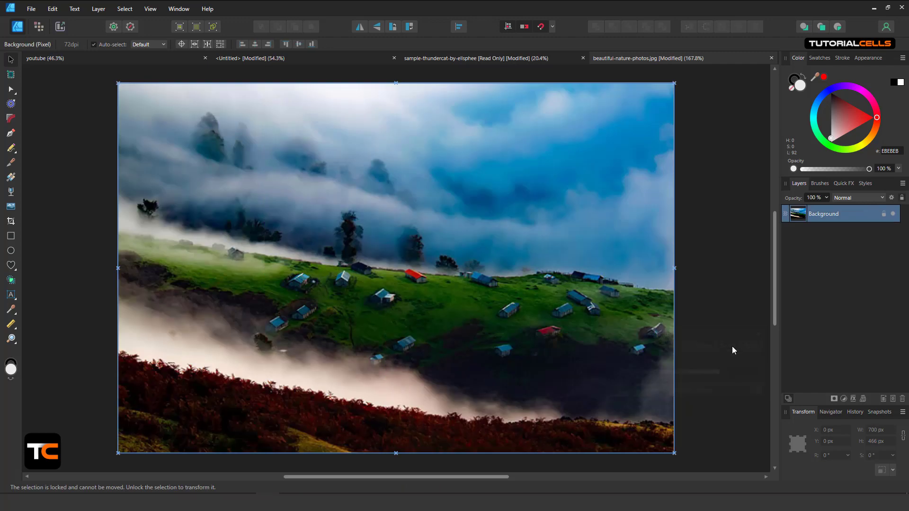
# Add a Vibrance adjustment to the Background layer, try its vibrance and saturation sliders, and delete the adjustment
pyautogui.click(843, 397)
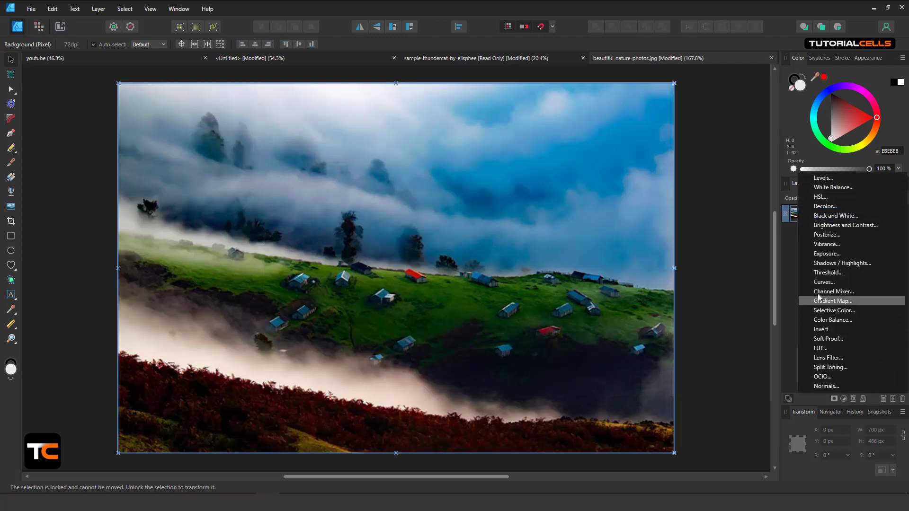
pyautogui.click(830, 246)
pyautogui.moveTo(654, 351)
pyautogui.mouseDown()
pyautogui.moveTo(725, 351)
pyautogui.moveTo(575, 356)
pyautogui.moveTo(652, 354)
pyautogui.mouseUp()
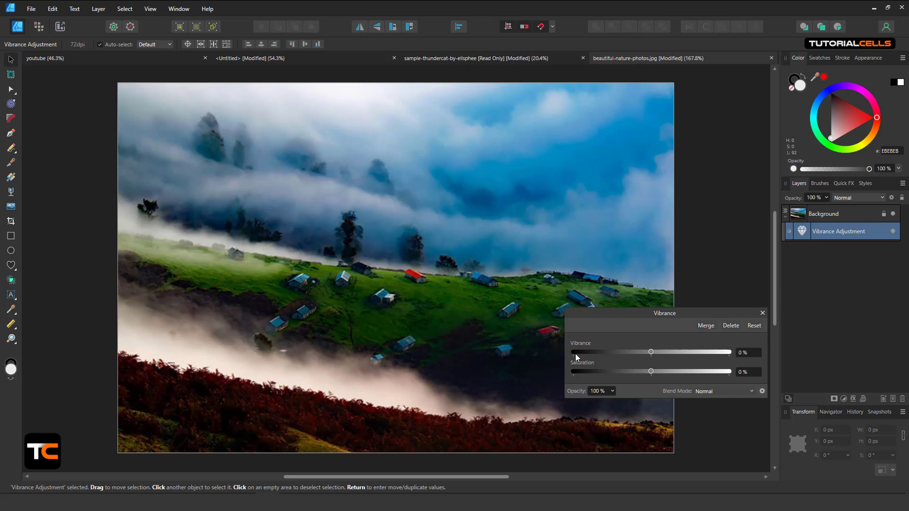
pyautogui.moveTo(650, 371); pyautogui.dragTo(746, 376)
pyautogui.moveTo(655, 350)
pyautogui.mouseDown()
pyautogui.moveTo(720, 351)
pyautogui.moveTo(640, 351)
pyautogui.mouseUp()
pyautogui.click(729, 326)
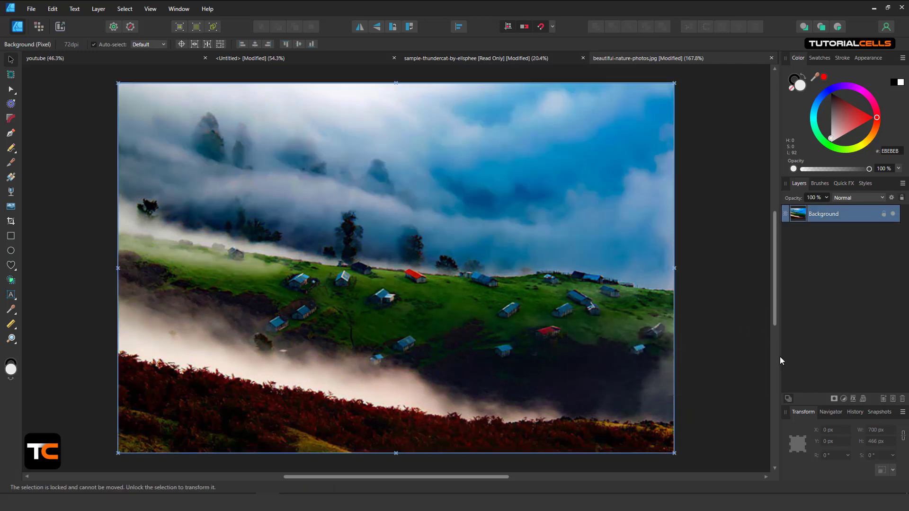
# Add an Exposure adjustment to the Background layer, try its exposure slider and delete the adjustment
pyautogui.click(843, 400)
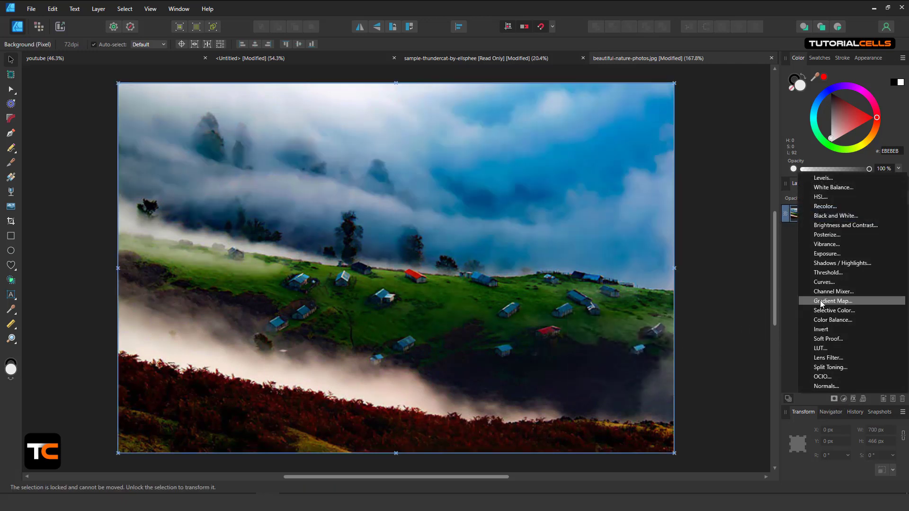
pyautogui.click(825, 255)
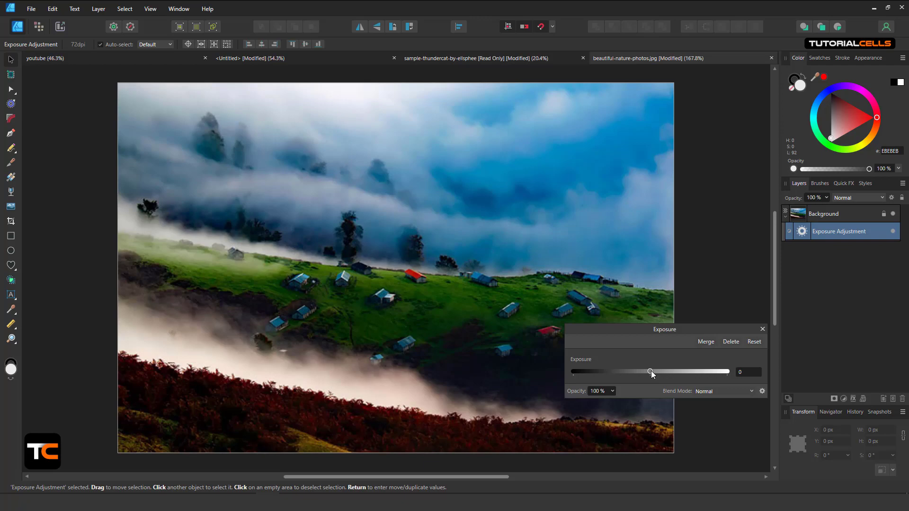
pyautogui.moveTo(652, 370)
pyautogui.mouseDown()
pyautogui.moveTo(675, 370)
pyautogui.moveTo(626, 379)
pyautogui.moveTo(660, 376)
pyautogui.moveTo(648, 375)
pyautogui.mouseUp()
pyautogui.click(732, 342)
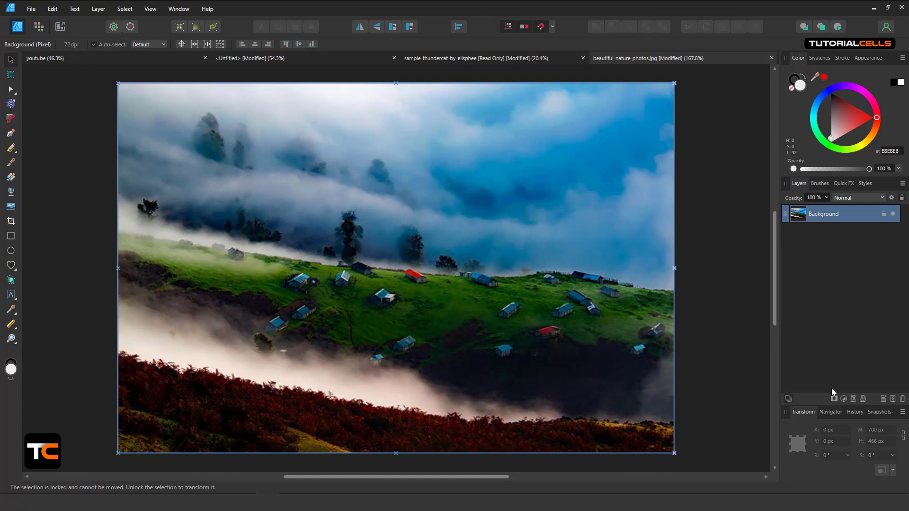
# Add a Shadows / Highlights adjustment to the Background layer, try its sliders and delete the adjustment
pyautogui.click(842, 399)
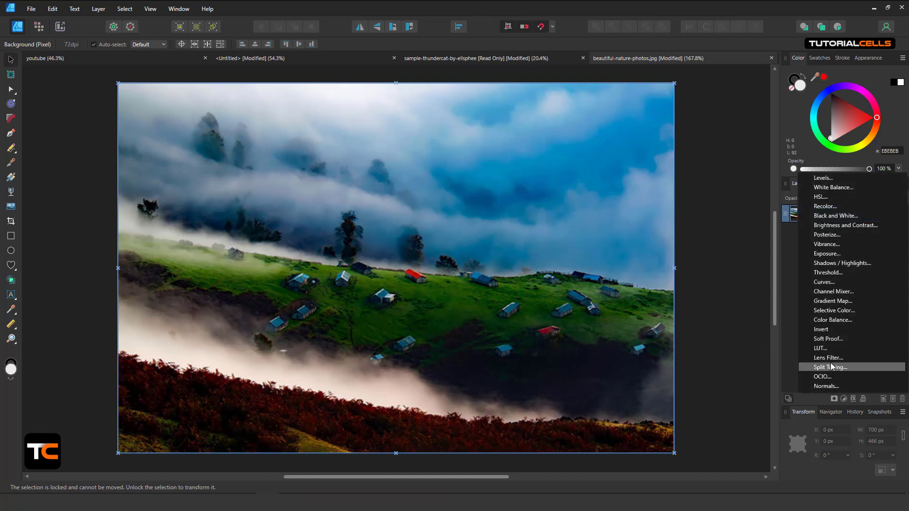
pyautogui.click(830, 265)
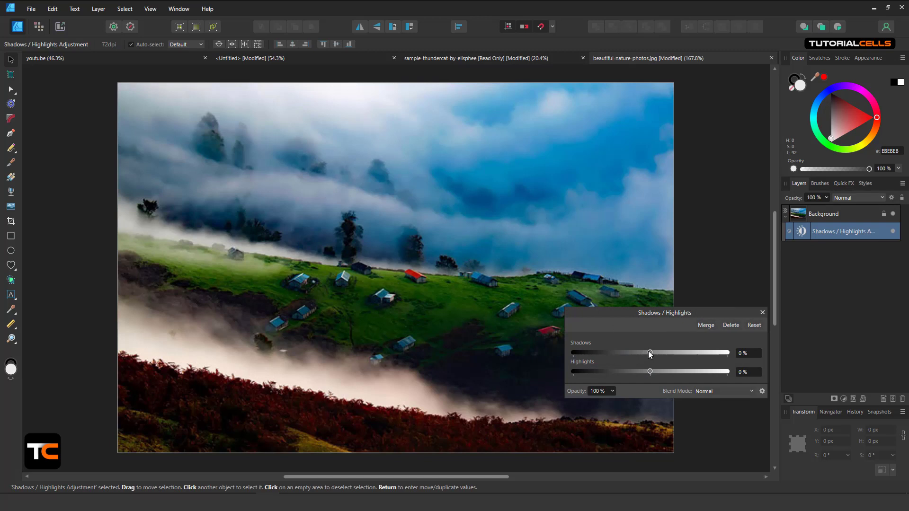
pyautogui.moveTo(650, 354)
pyautogui.mouseDown()
pyautogui.moveTo(605, 352)
pyautogui.moveTo(721, 354)
pyautogui.moveTo(649, 352)
pyautogui.moveTo(703, 371)
pyautogui.moveTo(634, 372)
pyautogui.moveTo(650, 371)
pyautogui.mouseUp()
pyautogui.click(736, 326)
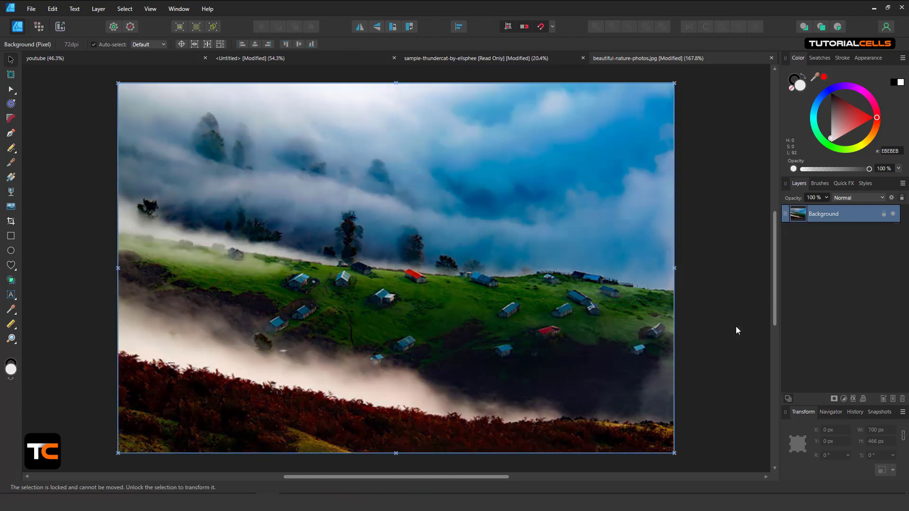
# Add a Threshold adjustment to the Background layer, try a 37% threshold at 50% opacity, and delete the adjustment
pyautogui.click(843, 399)
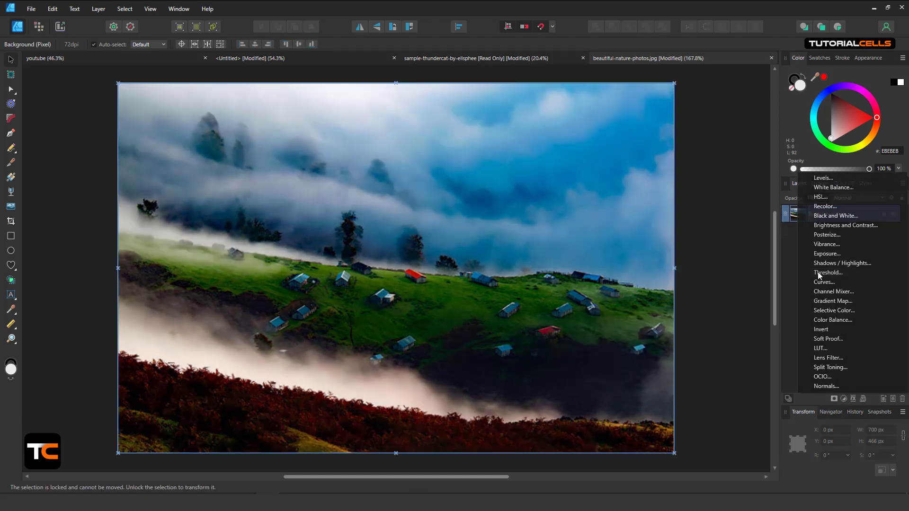
pyautogui.click(817, 272)
pyautogui.moveTo(653, 281); pyautogui.dragTo(691, 298)
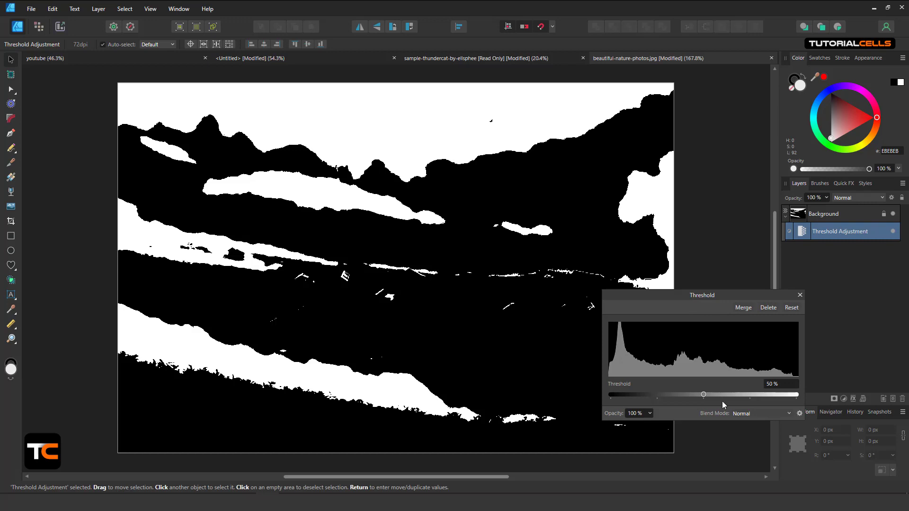
pyautogui.moveTo(705, 393); pyautogui.dragTo(679, 394)
pyautogui.click(650, 413)
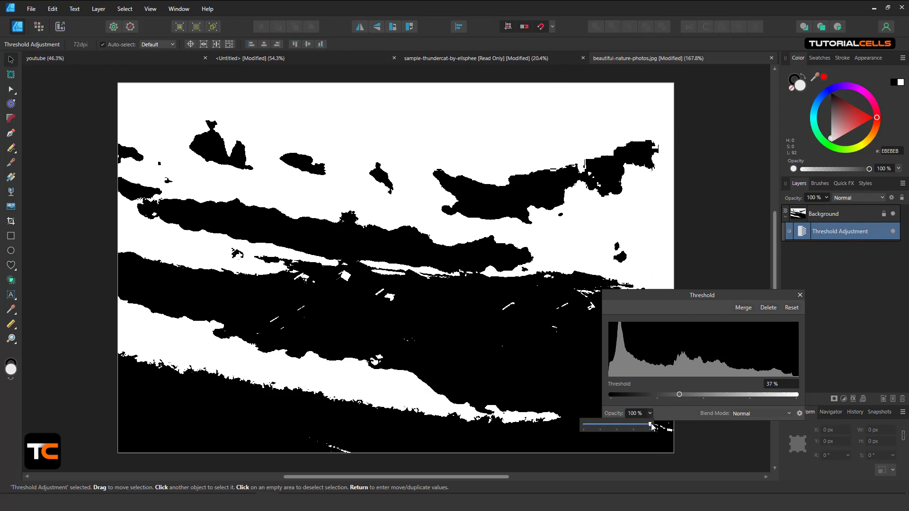
pyautogui.moveTo(652, 424); pyautogui.dragTo(617, 415)
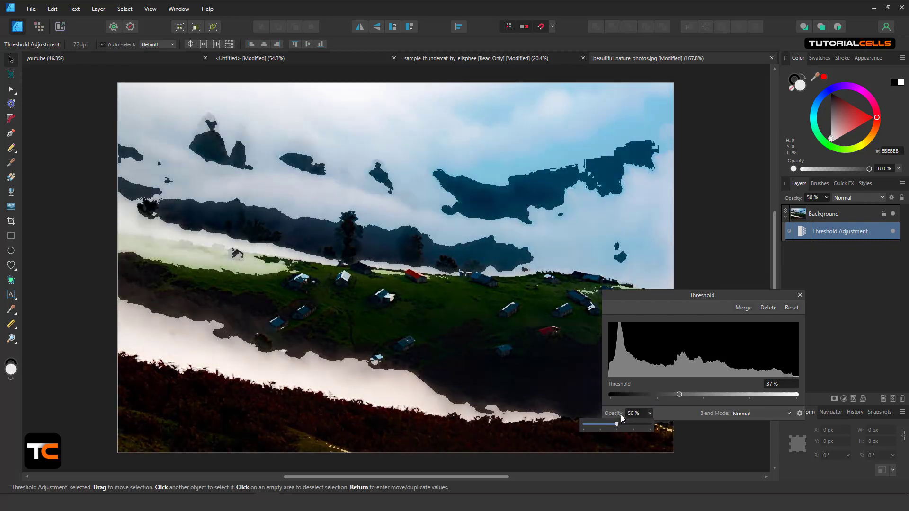
pyautogui.click(770, 310)
# Add a Curves adjustment to the Background layer and bend the Green channel's curve with points at about (0.498, 0.502), (0.229, 0.37) and (0.79, 0.676)
pyautogui.click(844, 398)
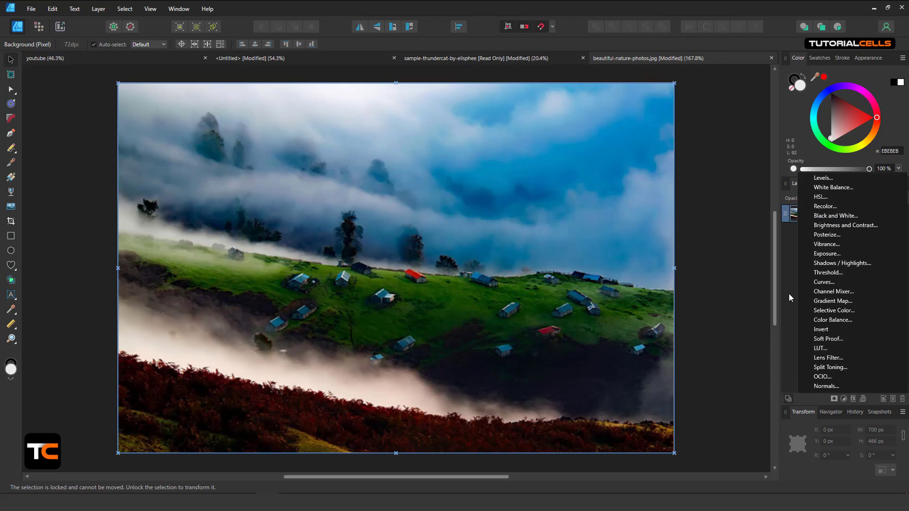
pyautogui.click(810, 283)
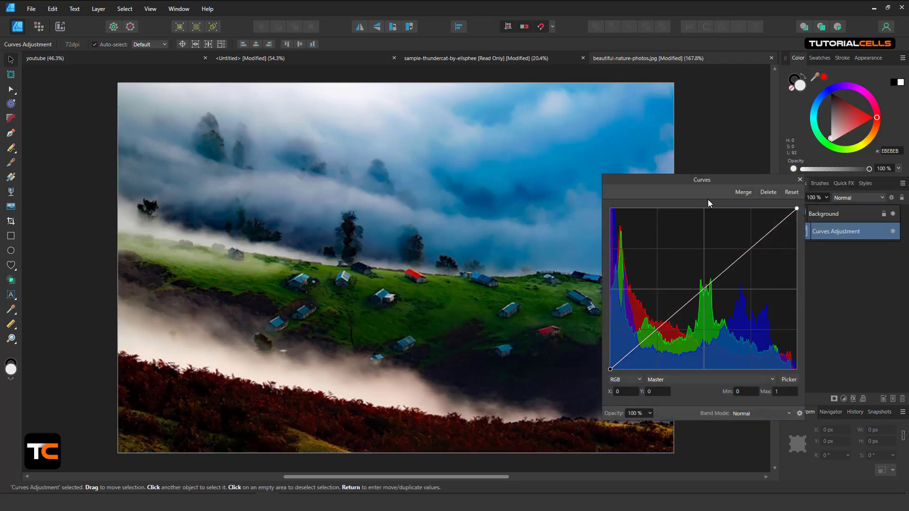
pyautogui.moveTo(709, 181); pyautogui.dragTo(753, 145)
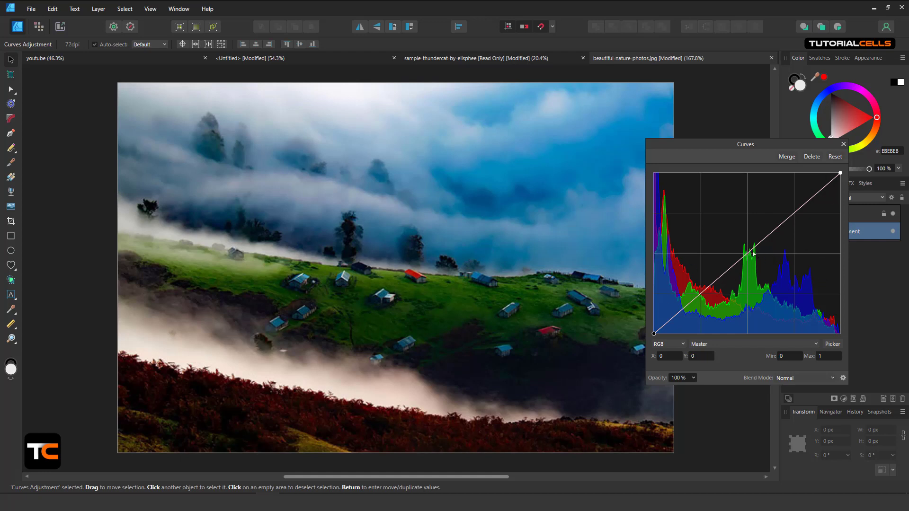
pyautogui.click(711, 344)
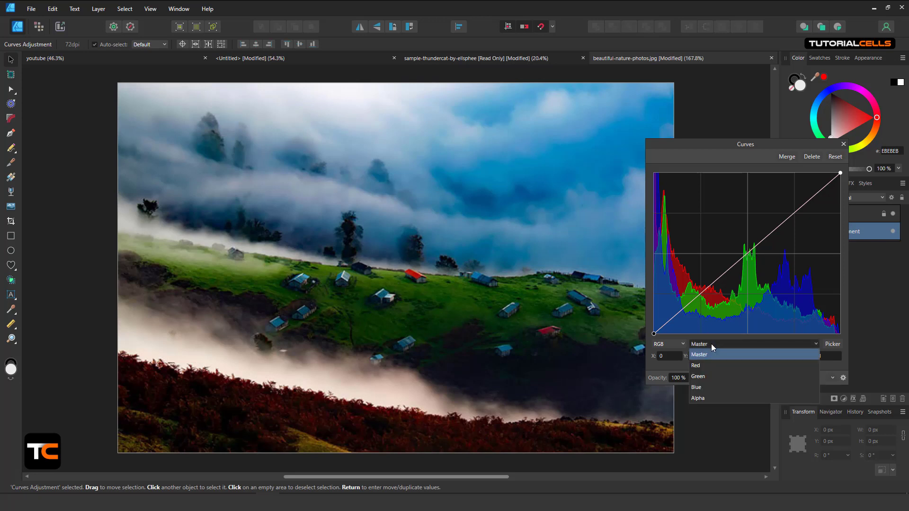
pyautogui.click(705, 376)
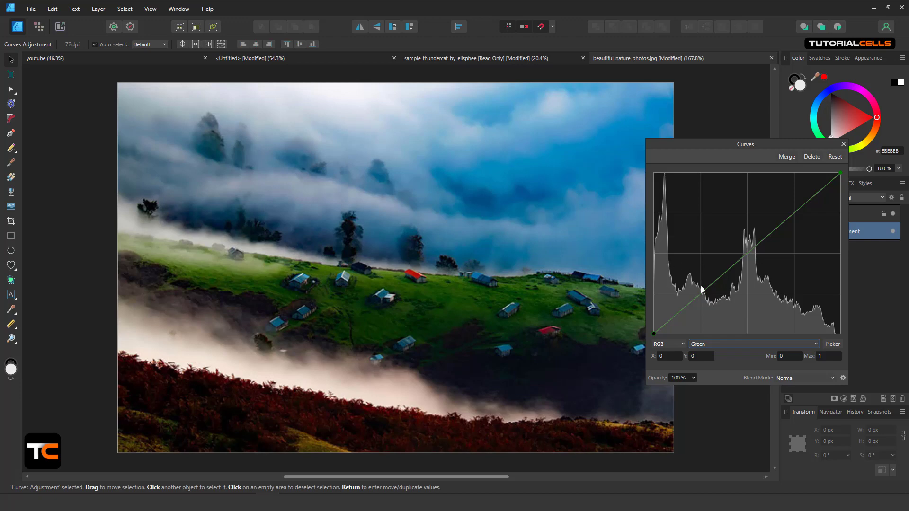
pyautogui.moveTo(745, 255)
pyautogui.mouseDown()
pyautogui.moveTo(725, 226)
pyautogui.moveTo(746, 253)
pyautogui.mouseUp()
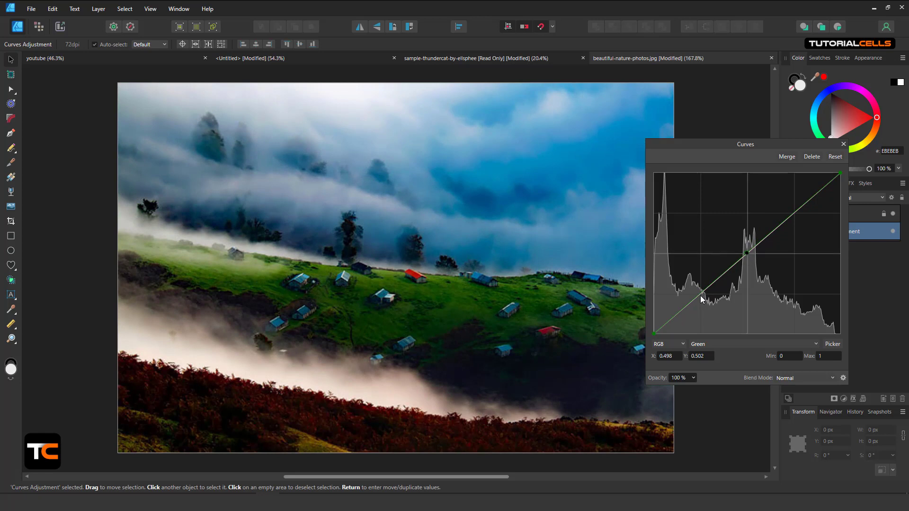
pyautogui.moveTo(702, 299); pyautogui.dragTo(696, 274)
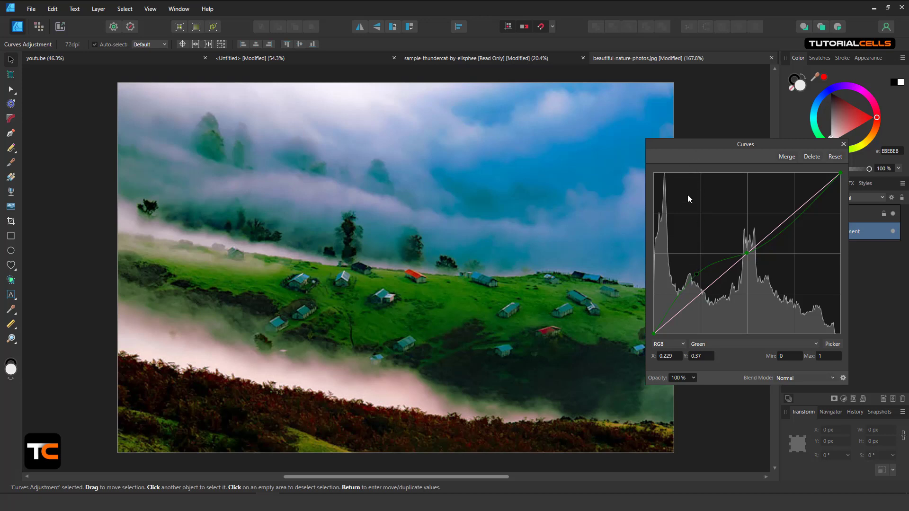
pyautogui.click(799, 218)
pyautogui.moveTo(799, 219)
pyautogui.mouseDown()
pyautogui.moveTo(810, 260)
pyautogui.moveTo(800, 225)
pyautogui.mouseUp()
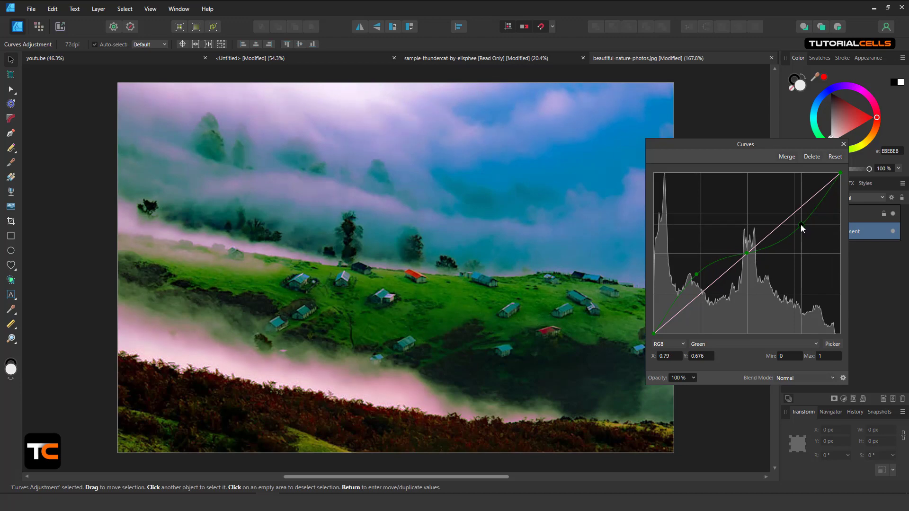
# Add a point at about (0.47, 0.461) on the Master curve and delete the Curves adjustment
pyautogui.click(731, 340)
pyautogui.click(719, 375)
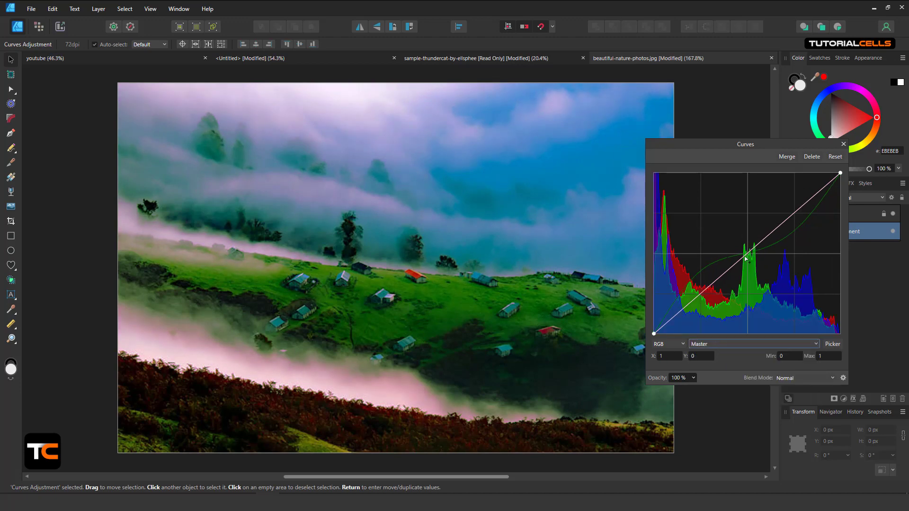
pyautogui.moveTo(746, 258)
pyautogui.mouseDown()
pyautogui.moveTo(736, 243)
pyautogui.moveTo(716, 253)
pyautogui.moveTo(772, 265)
pyautogui.moveTo(743, 245)
pyautogui.moveTo(741, 260)
pyautogui.mouseUp()
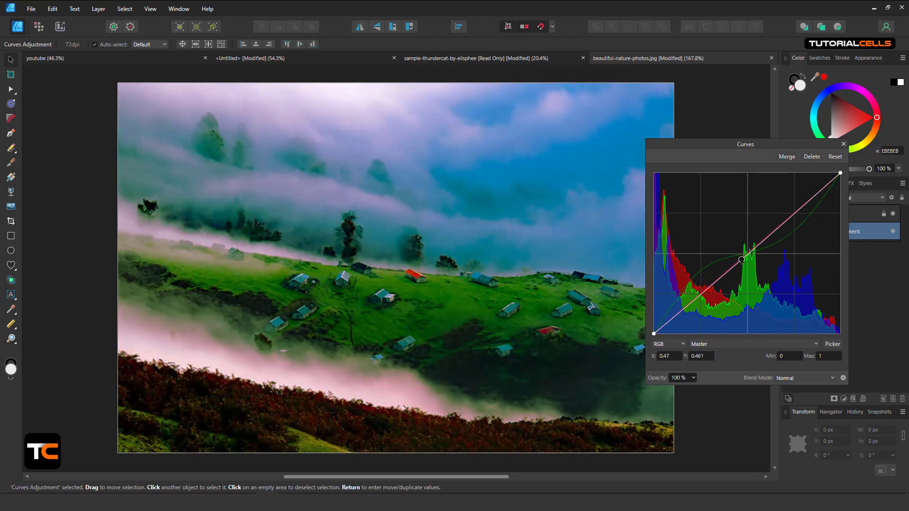
pyautogui.click(808, 159)
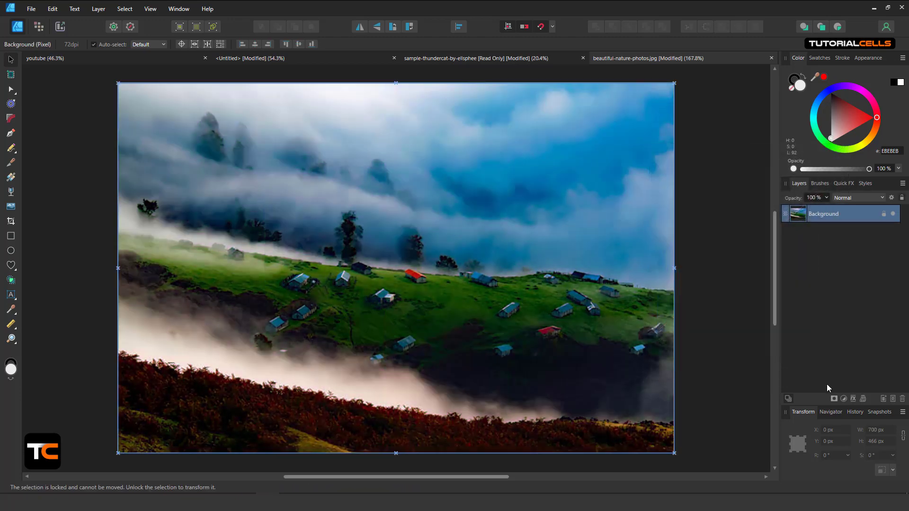
# Add a Channel Mixer adjustment to the Background layer with the Red output channel at 80% red, 45% blue and 36% offset
pyautogui.click(843, 398)
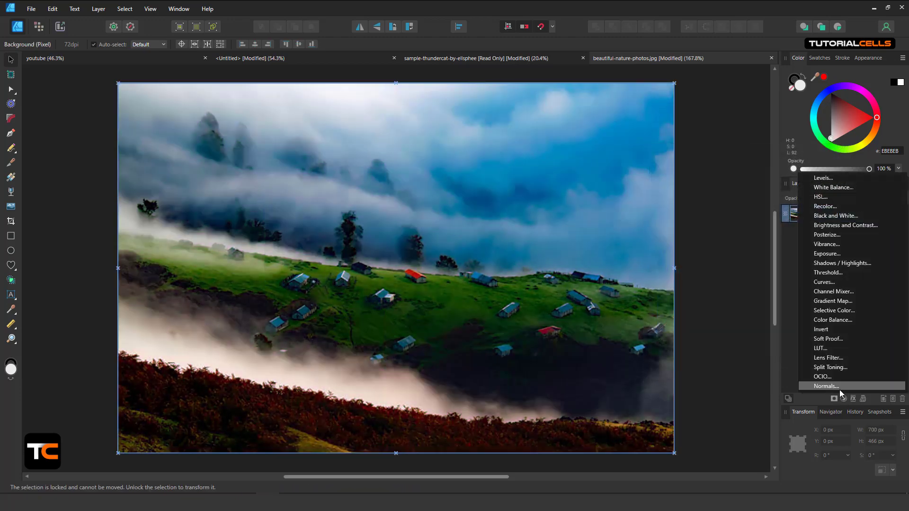
pyautogui.click(849, 293)
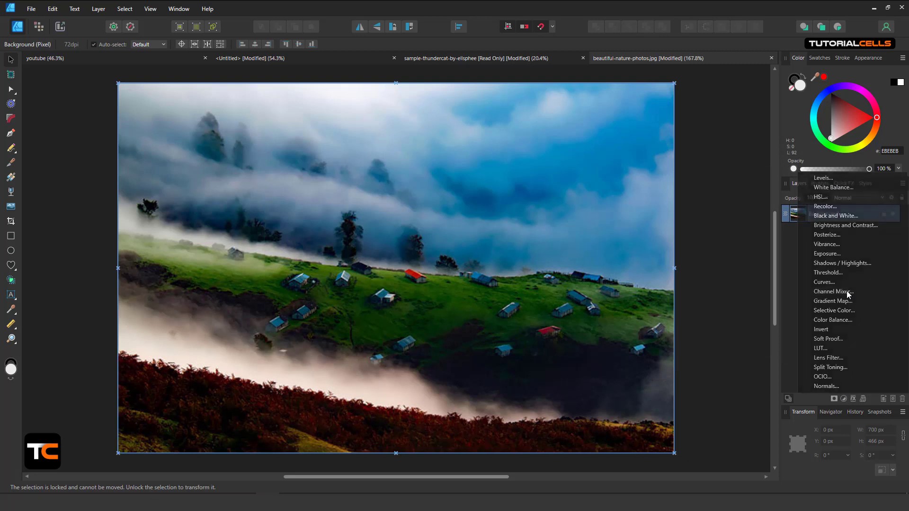
pyautogui.moveTo(732, 200); pyautogui.dragTo(735, 237)
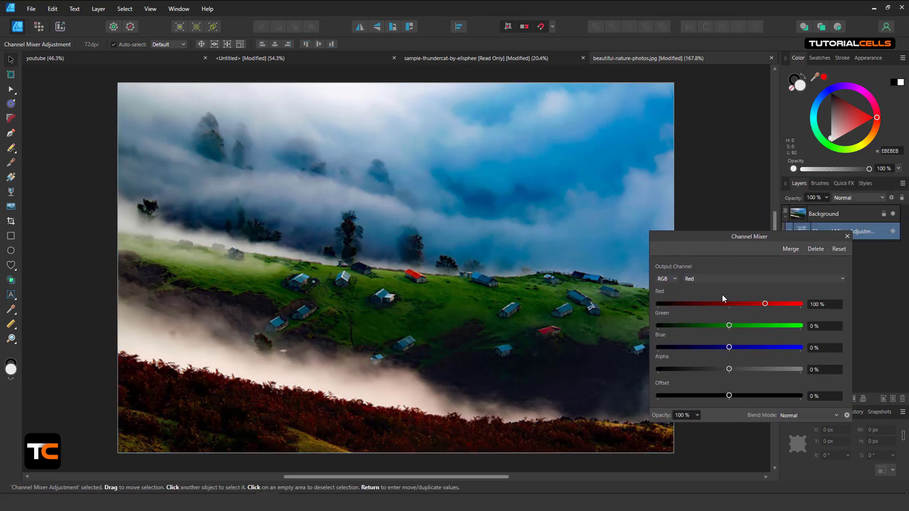
pyautogui.moveTo(765, 302); pyautogui.dragTo(745, 341)
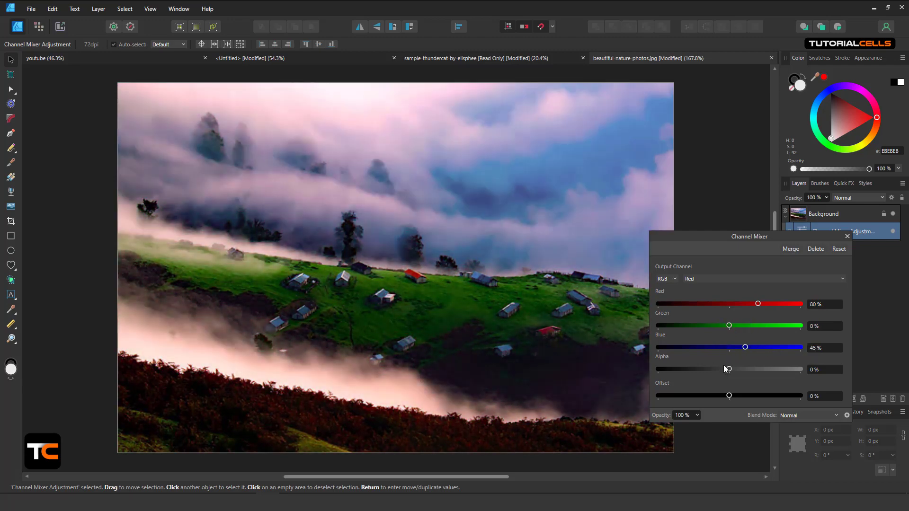
pyautogui.moveTo(731, 395); pyautogui.dragTo(754, 395)
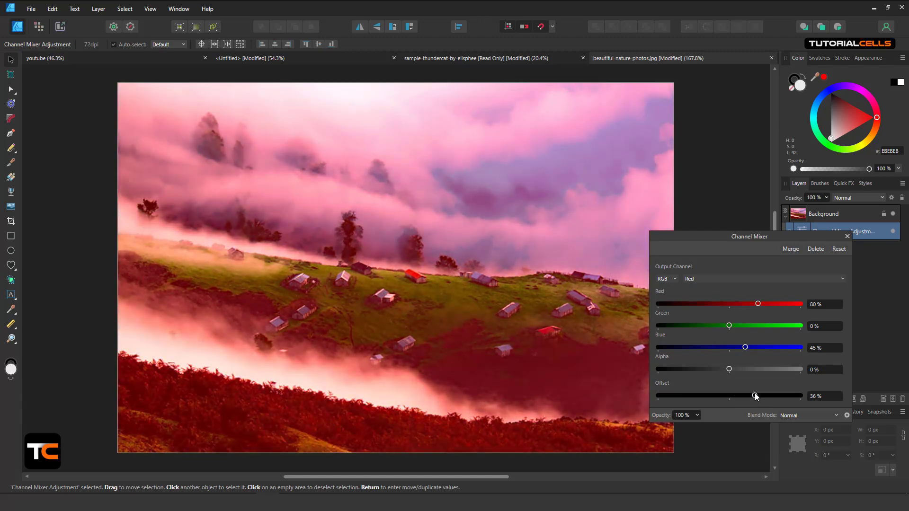
# Set green to 88% for the Channel Mixer's Green output channel, then reset and delete the adjustment
pyautogui.moveTo(669, 231); pyautogui.dragTo(654, 186)
pyautogui.click(682, 234)
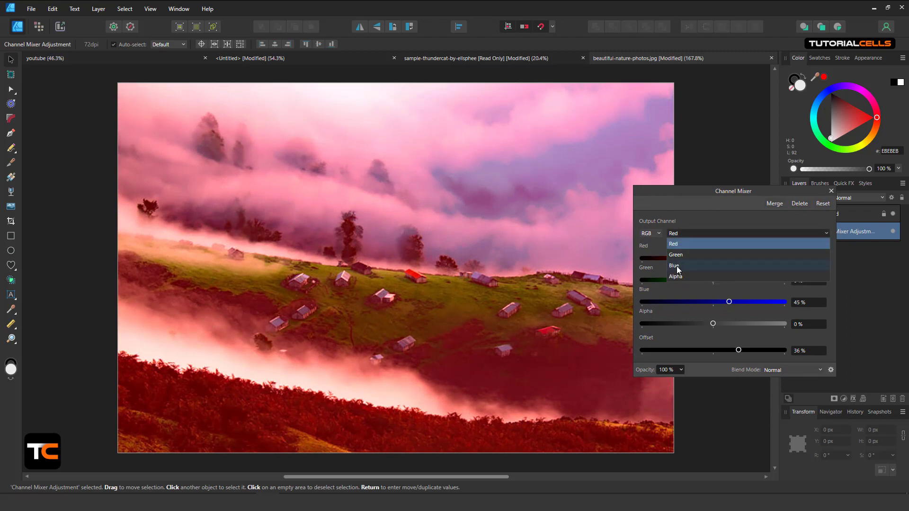
pyautogui.click(682, 255)
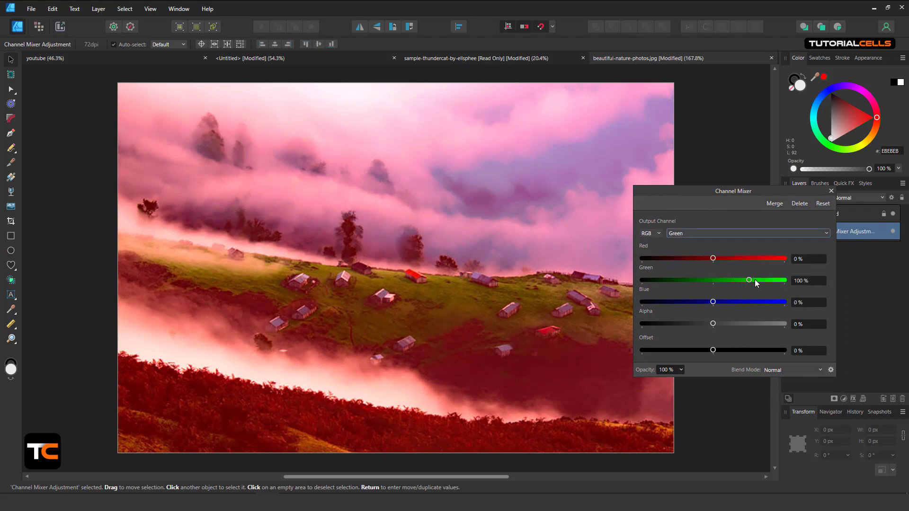
pyautogui.moveTo(755, 280)
pyautogui.mouseDown()
pyautogui.moveTo(720, 278)
pyautogui.moveTo(744, 280)
pyautogui.mouseUp()
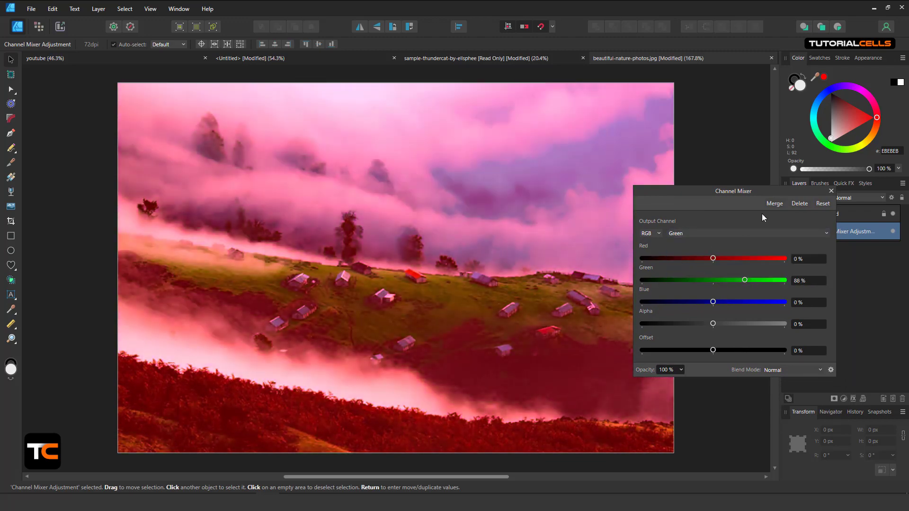
pyautogui.click(817, 205)
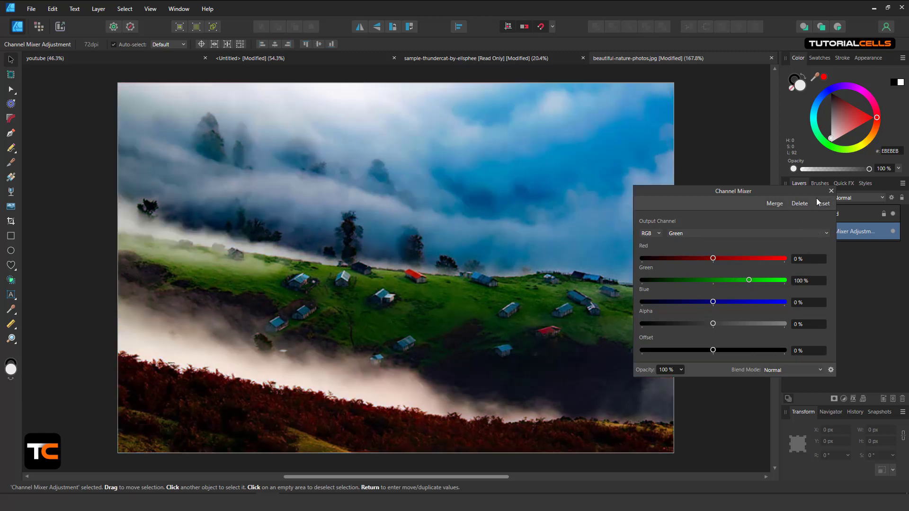
pyautogui.click(799, 203)
# Add a Gradient Map adjustment to the Background layer, try a blue middle stop at 49%, and delete the adjustment
pyautogui.click(845, 398)
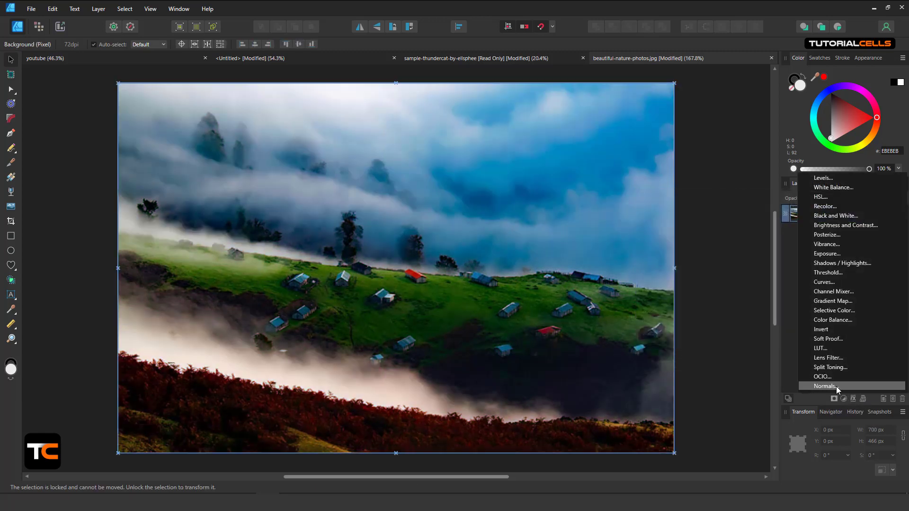
pyautogui.click(830, 302)
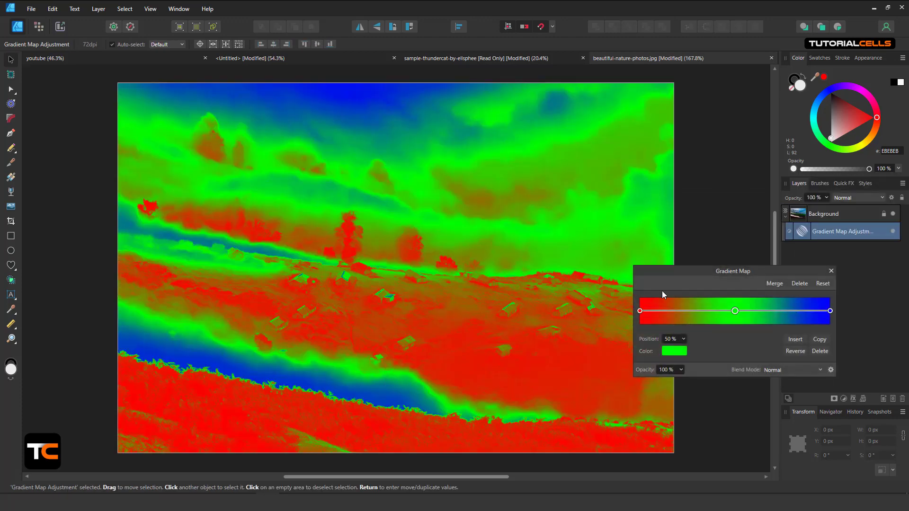
pyautogui.moveTo(669, 274); pyautogui.dragTo(666, 280)
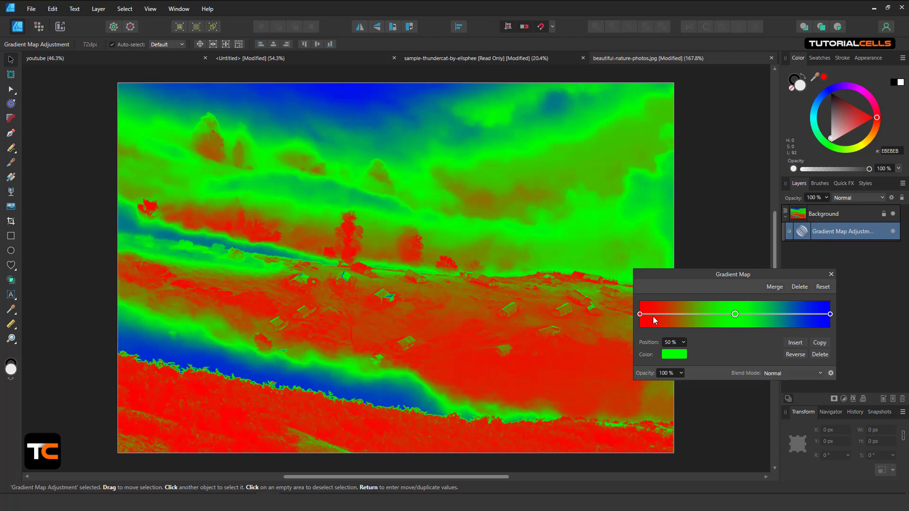
pyautogui.moveTo(732, 314)
pyautogui.mouseDown()
pyautogui.moveTo(743, 315)
pyautogui.moveTo(732, 316)
pyautogui.mouseUp()
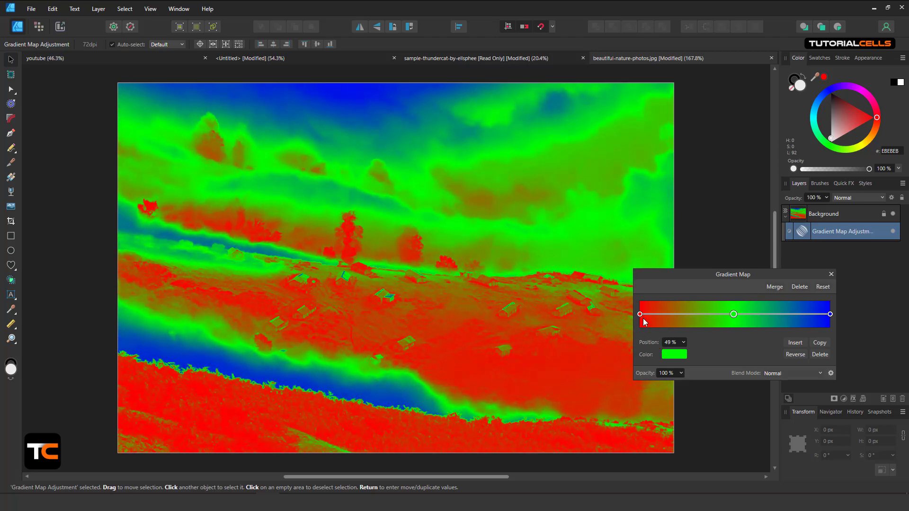
pyautogui.click(675, 357)
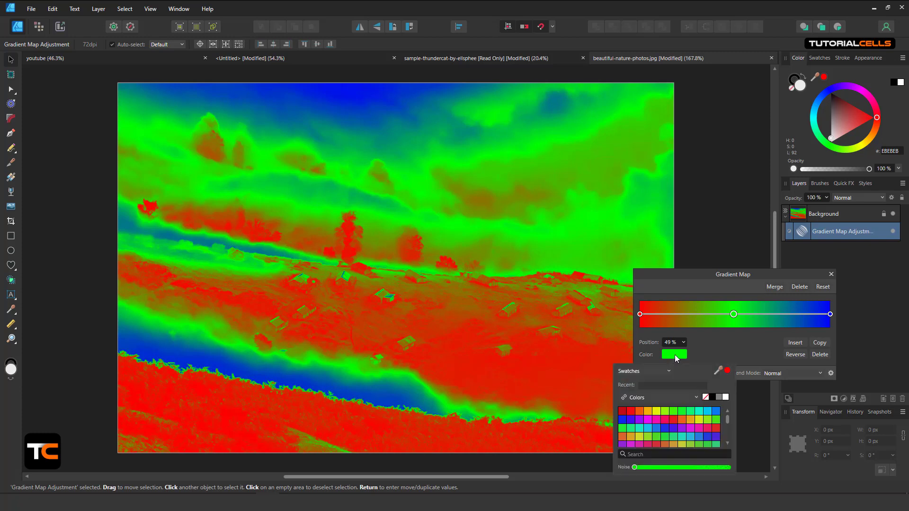
pyautogui.click(715, 413)
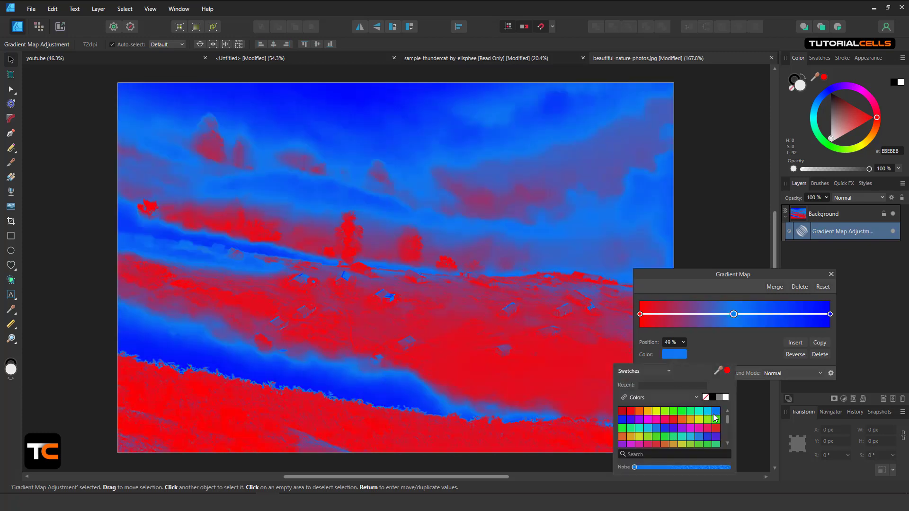
pyautogui.click(733, 318)
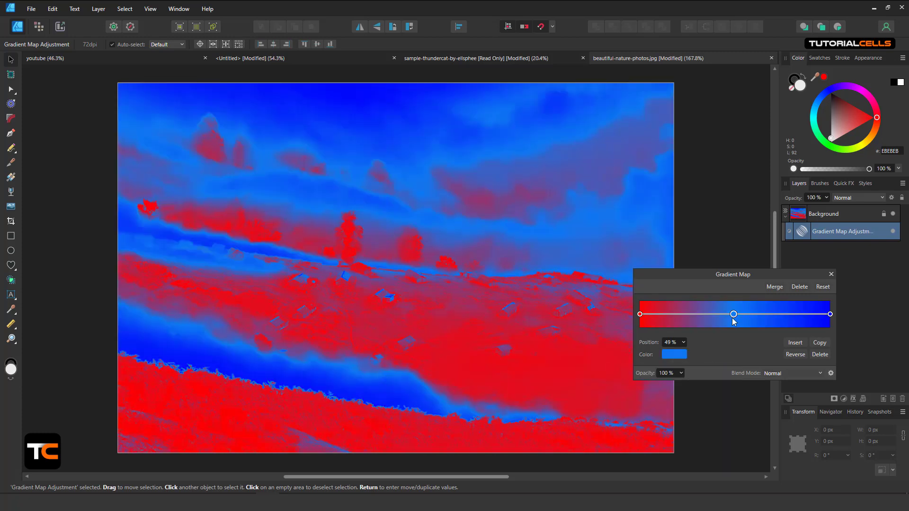
pyautogui.click(639, 314)
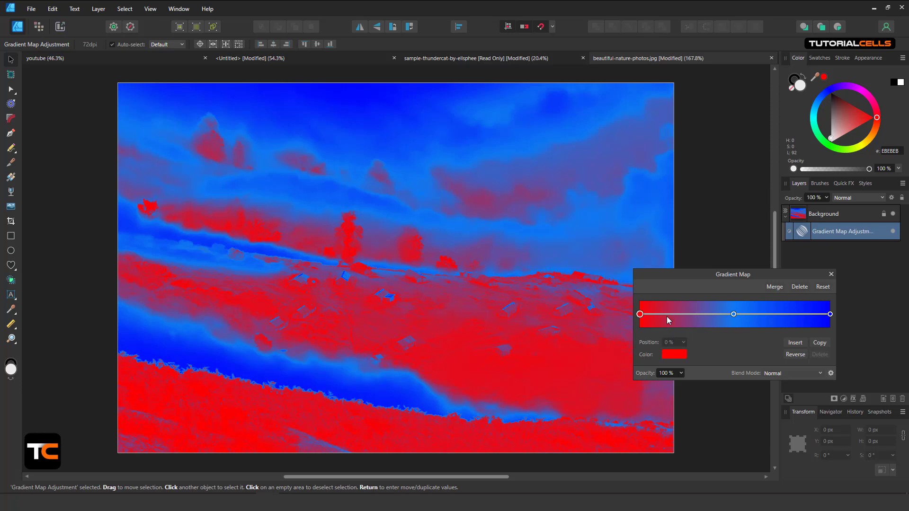
pyautogui.click(799, 287)
# Add a Selective Color adjustment to the Background layer and set its Reds to -3% cyan and 72% magenta
pyautogui.click(842, 398)
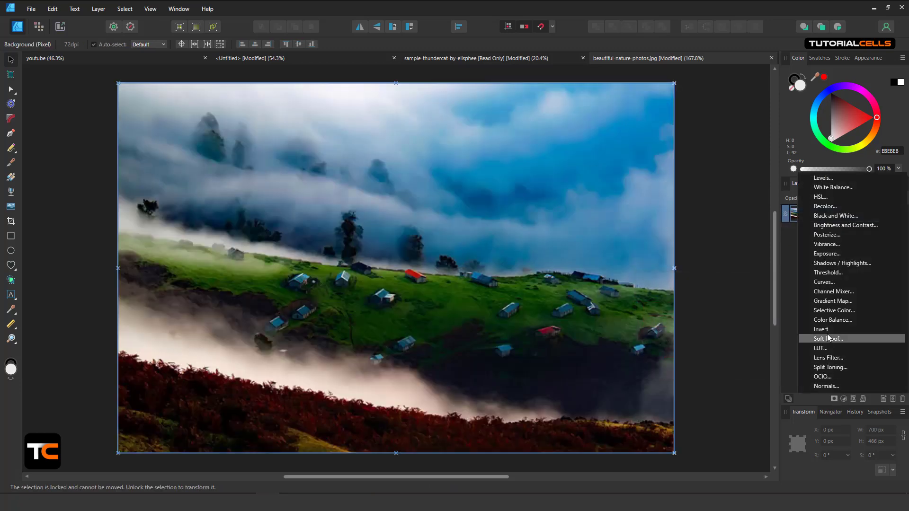
pyautogui.click(836, 310)
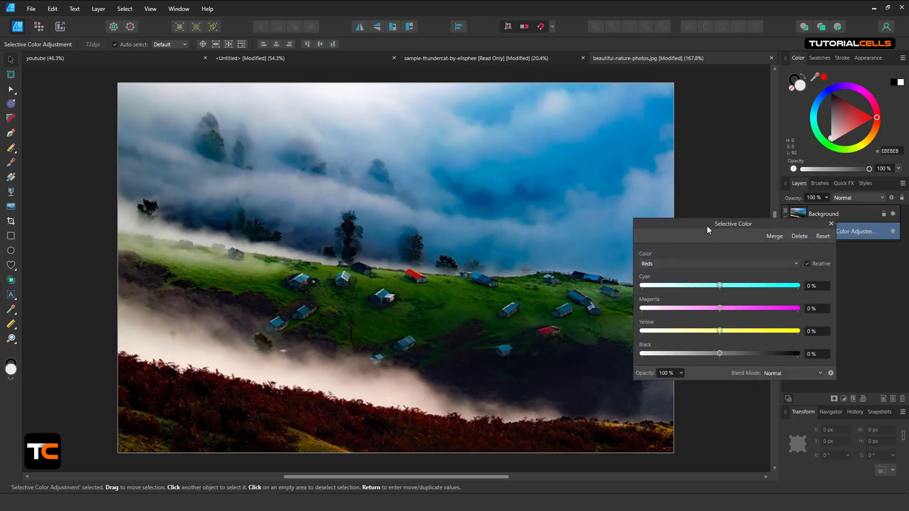
pyautogui.moveTo(706, 227); pyautogui.dragTo(696, 253)
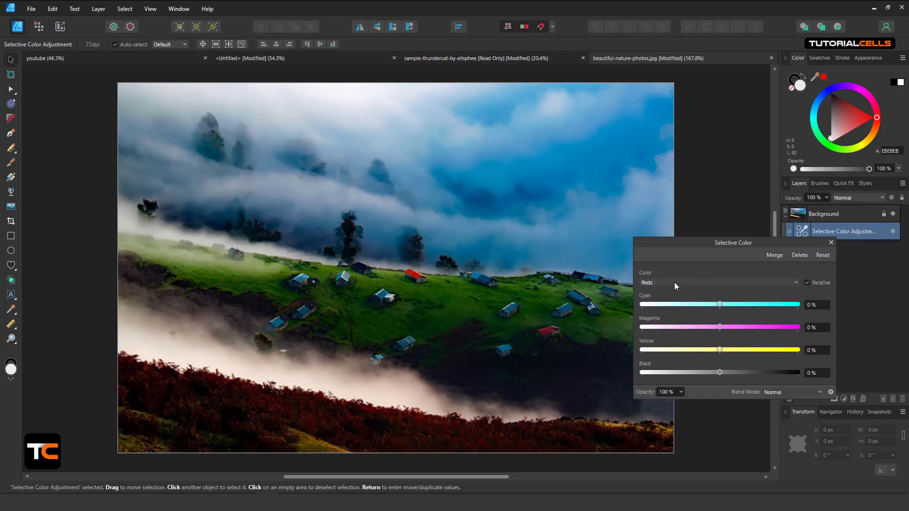
pyautogui.moveTo(719, 304); pyautogui.dragTo(777, 348)
pyautogui.moveTo(719, 373)
pyautogui.mouseDown()
pyautogui.moveTo(739, 372)
pyautogui.moveTo(661, 378)
pyautogui.moveTo(740, 376)
pyautogui.moveTo(719, 379)
pyautogui.mouseUp()
# Try different cyan, magenta and yellow amounts for the Greens, and delete the Selective Color adjustment
pyautogui.click(676, 283)
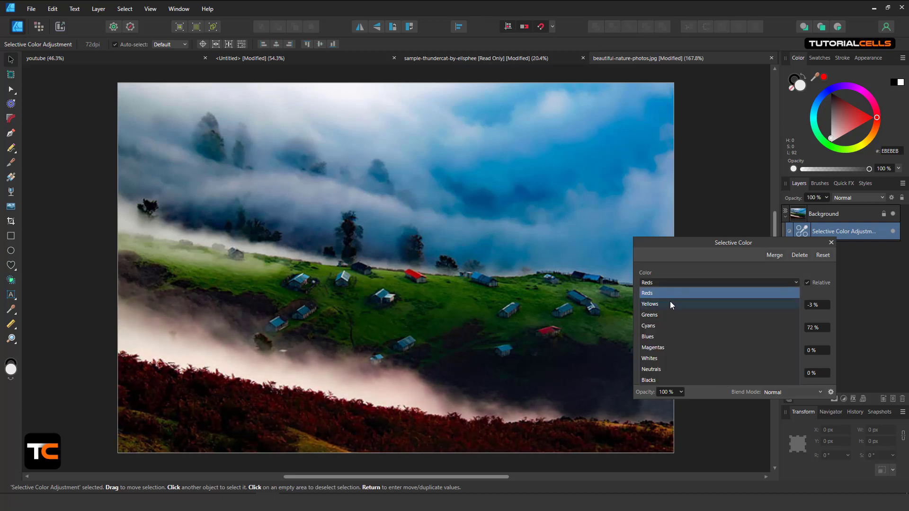
pyautogui.click(661, 315)
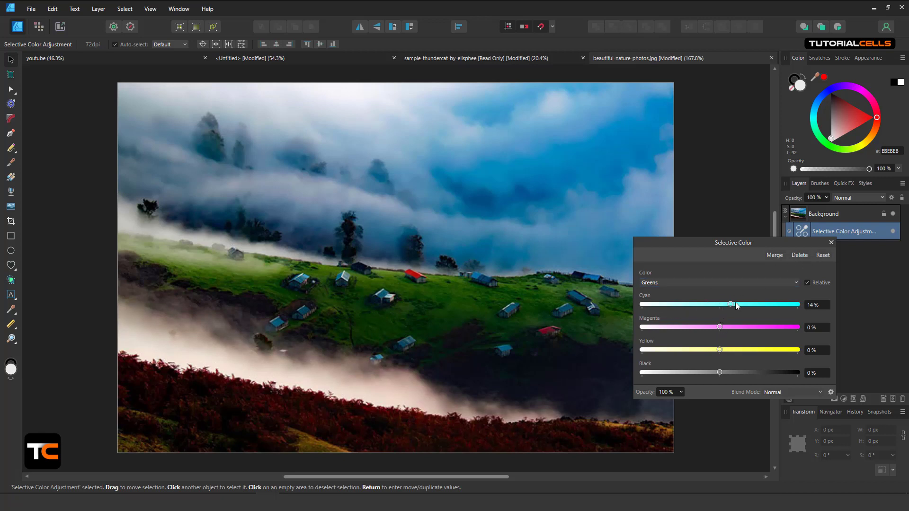
pyautogui.moveTo(719, 304); pyautogui.dragTo(667, 309)
pyautogui.moveTo(719, 330); pyautogui.dragTo(653, 337)
pyautogui.moveTo(731, 350); pyautogui.dragTo(745, 351)
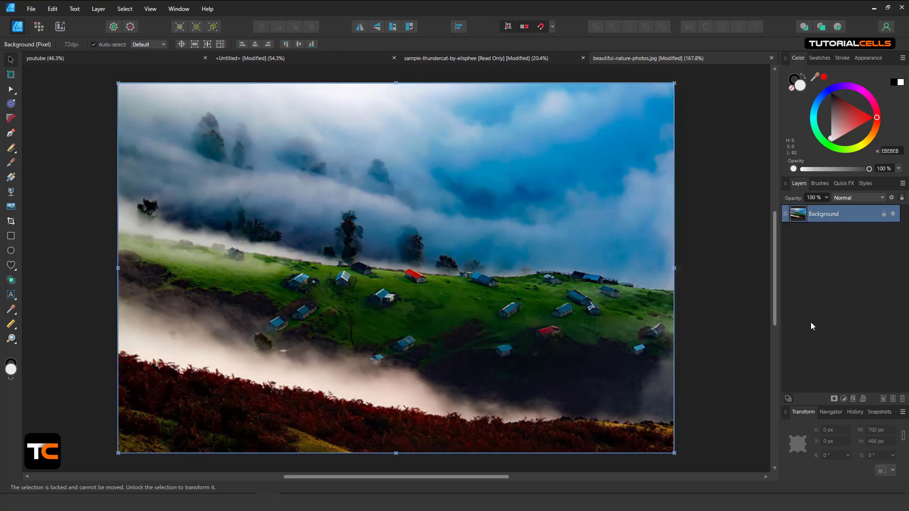
# Add a Color Balance adjustment to the Background layer and switch its tonal range to Shadows
pyautogui.click(843, 399)
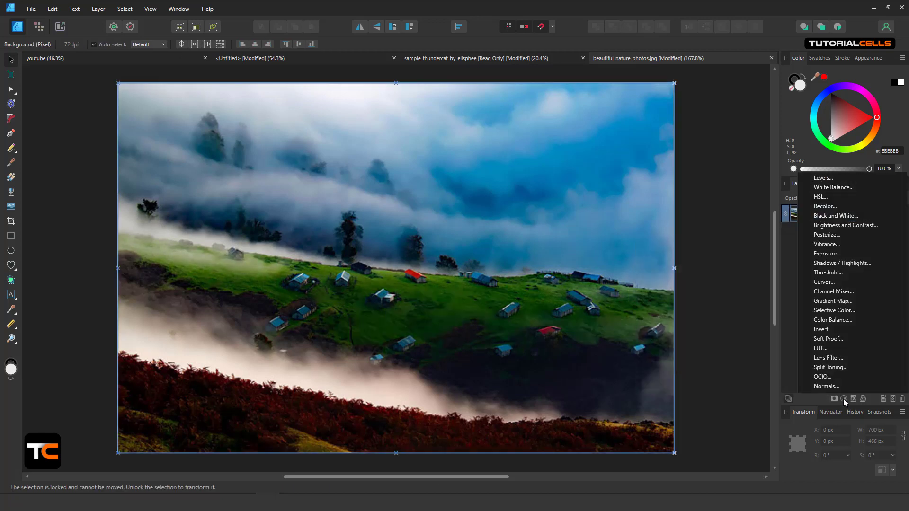
pyautogui.click(826, 320)
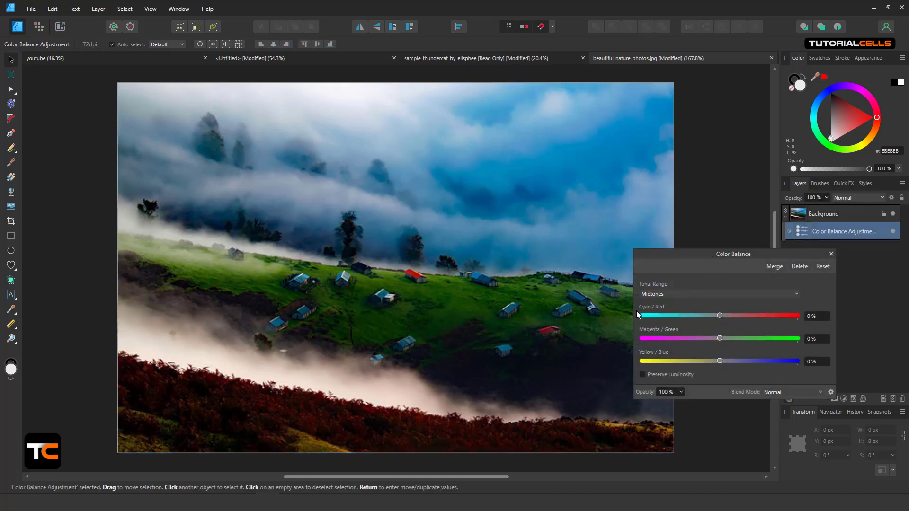
pyautogui.moveTo(720, 316)
pyautogui.mouseDown()
pyautogui.moveTo(776, 314)
pyautogui.moveTo(692, 315)
pyautogui.moveTo(718, 317)
pyautogui.mouseUp()
pyautogui.click(713, 294)
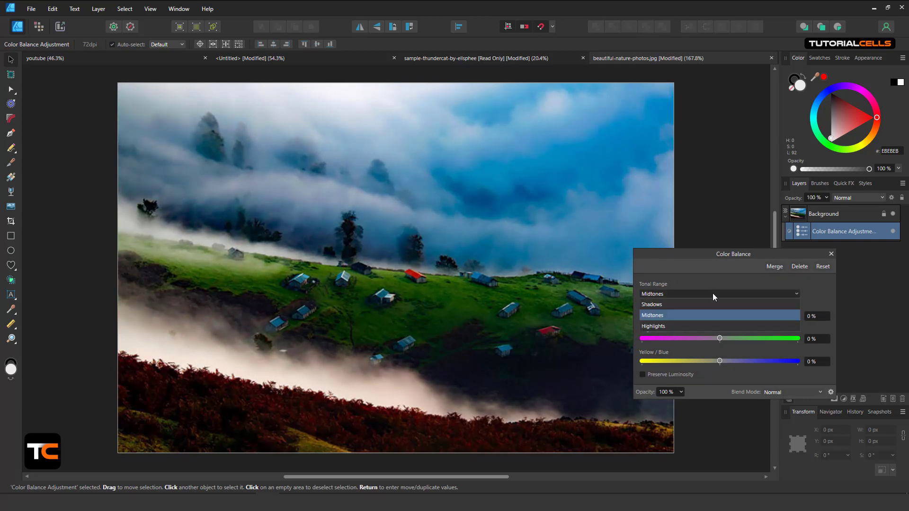
pyautogui.click(681, 305)
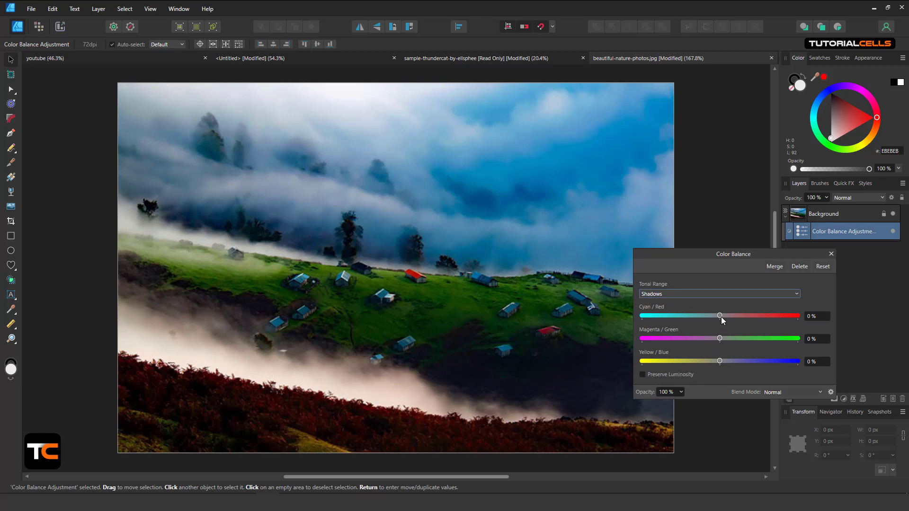
# Set the Highlights color balance to 56% cyan/red, -25% magenta/green and 13% yellow/blue, and delete the adjustment
pyautogui.click(715, 294)
pyautogui.click(663, 327)
pyautogui.moveTo(720, 316); pyautogui.dragTo(763, 315)
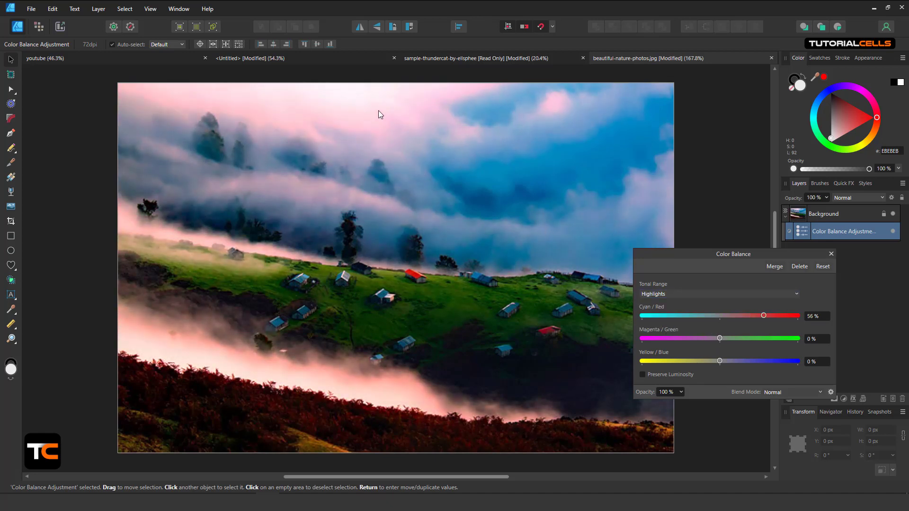
pyautogui.moveTo(719, 337); pyautogui.dragTo(727, 361)
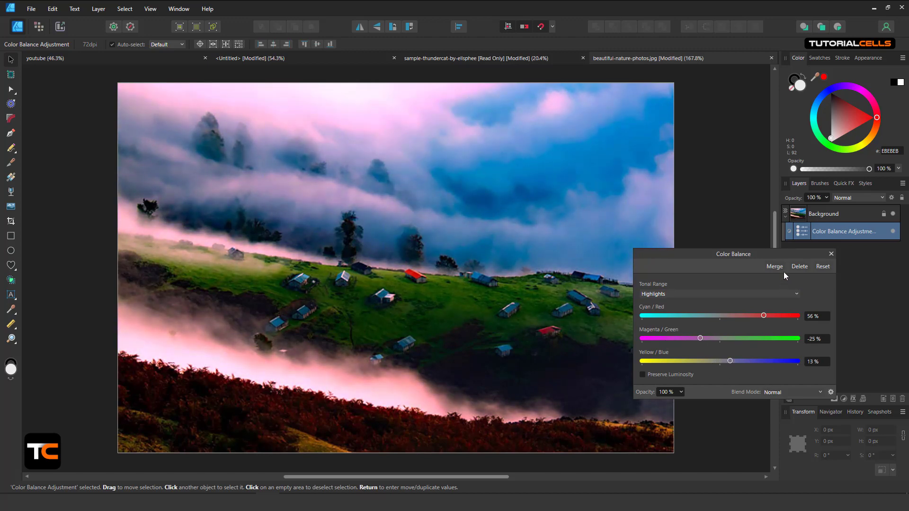
pyautogui.click(798, 267)
# Add an Invert adjustment to the Background layer and delete it
pyautogui.click(843, 399)
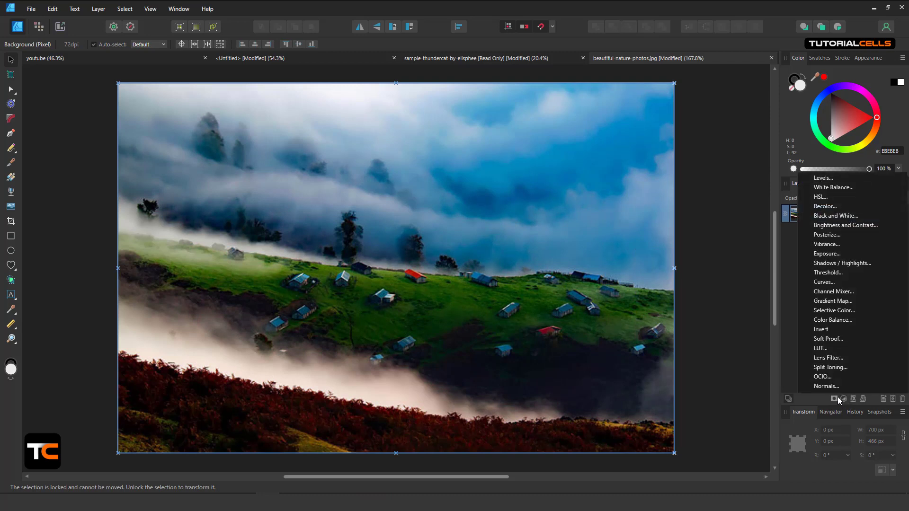
pyautogui.click(822, 330)
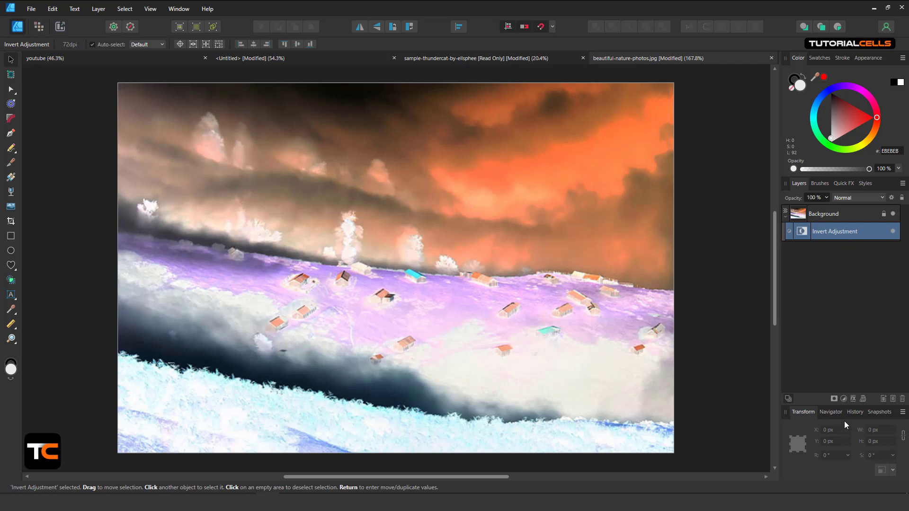
pyautogui.press('Delete')
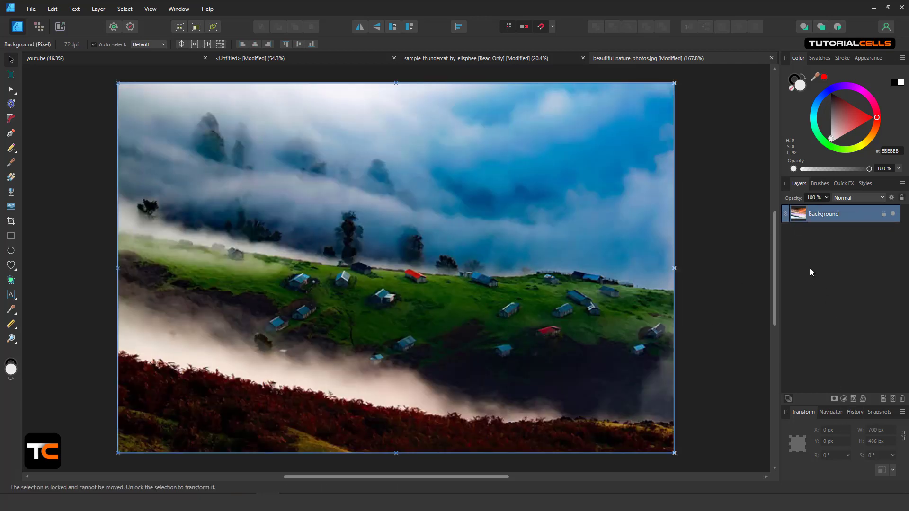
# Add a Soft Proof adjustment and try the U.S. Web Uncoated v2, US Newsprint (SNAP 2007) and Uncoated FOGRA29 proof profiles
pyautogui.click(843, 398)
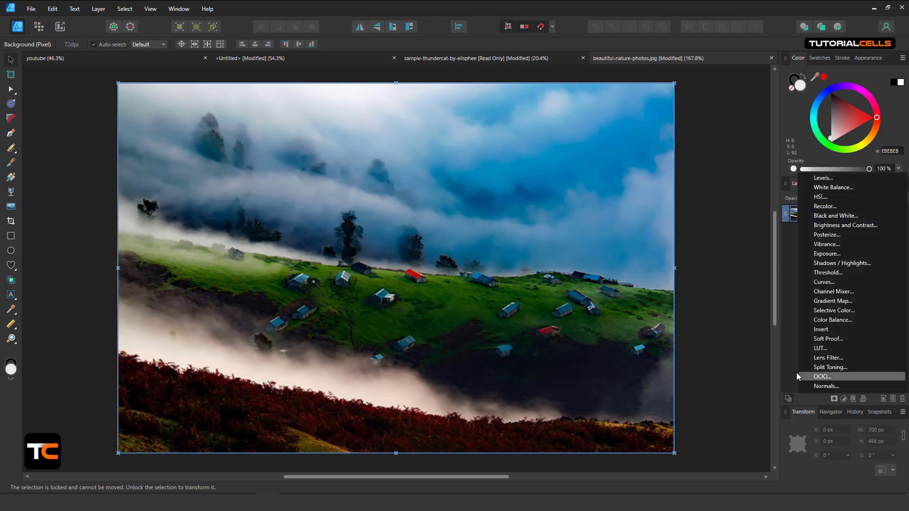
pyautogui.click(844, 338)
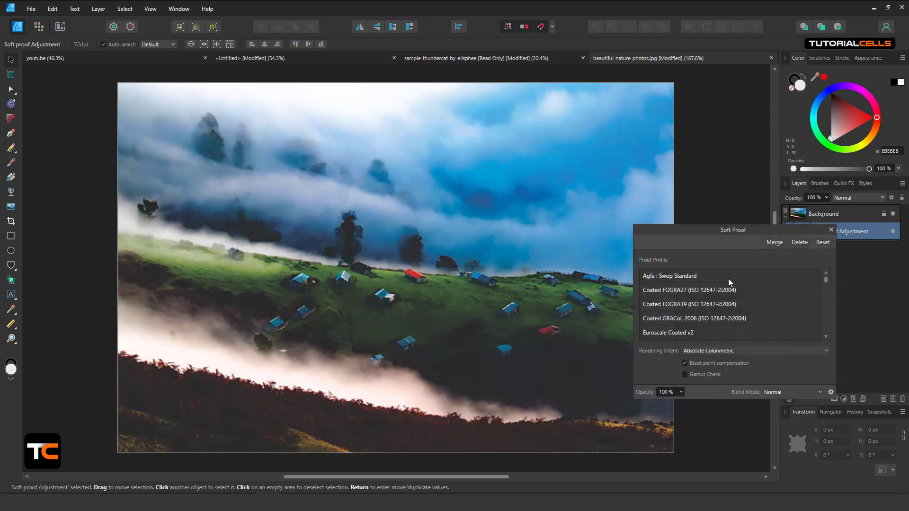
pyautogui.scroll(-5, 703, 298)
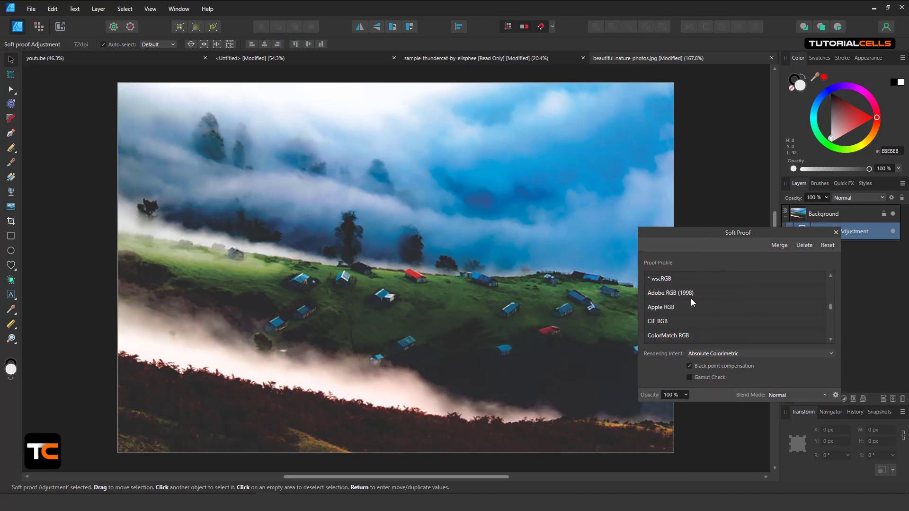
pyautogui.scroll(3, 674, 308)
pyautogui.click(674, 308)
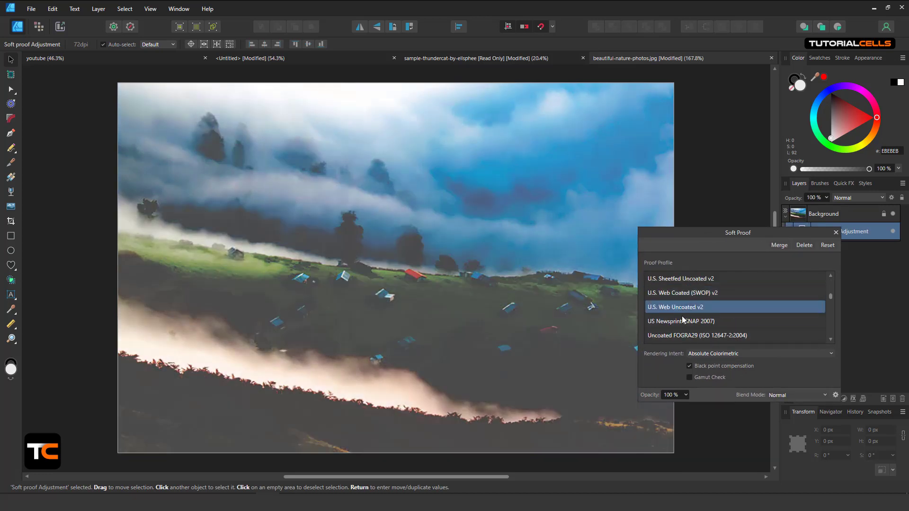
pyautogui.click(682, 321)
pyautogui.click(685, 335)
# Try the PAL/SECAM and ProPhoto RGB proof profiles, and delete the Soft Proof adjustment
pyautogui.scroll(-3, 688, 327)
pyautogui.click(682, 321)
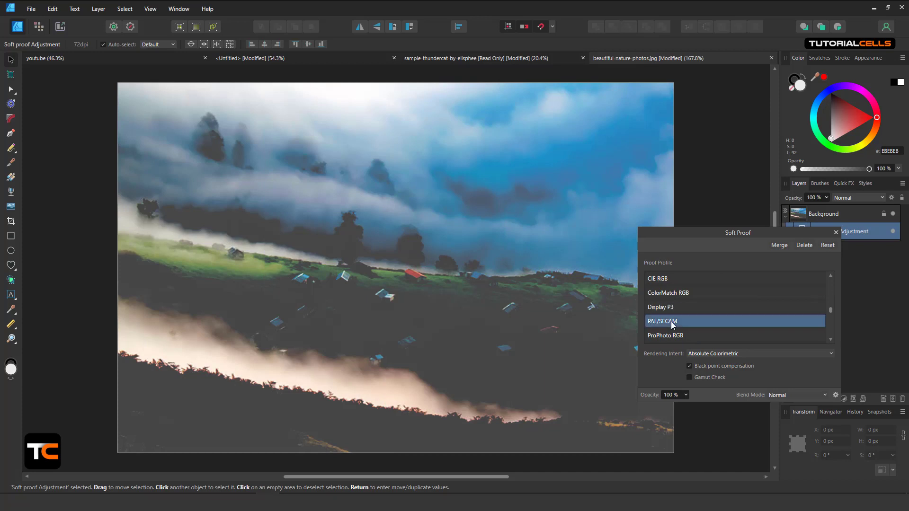
pyautogui.click(682, 336)
pyautogui.scroll(-7, 681, 337)
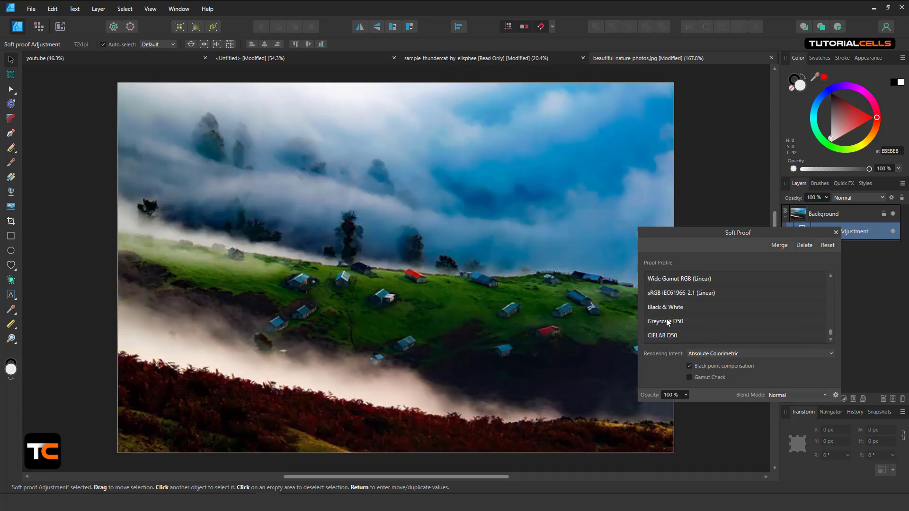
pyautogui.scroll(6, 677, 324)
pyautogui.scroll(6, 678, 324)
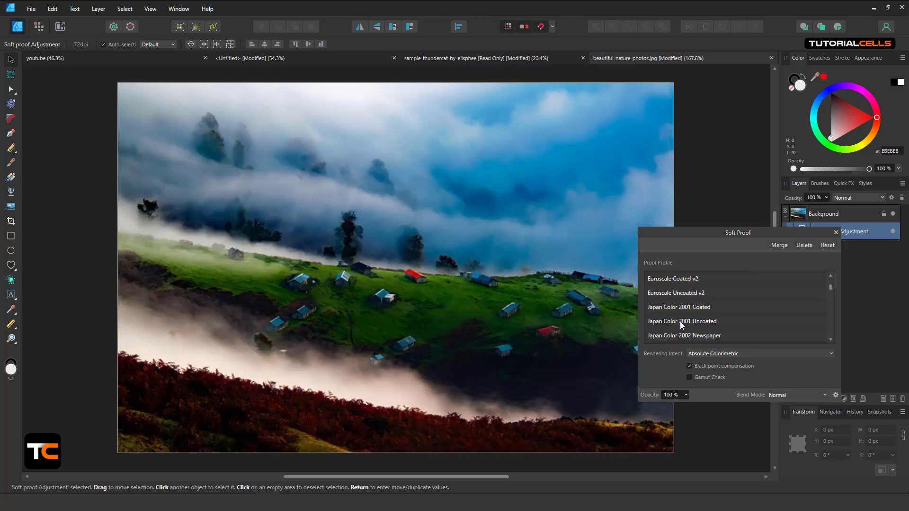
pyautogui.click(798, 245)
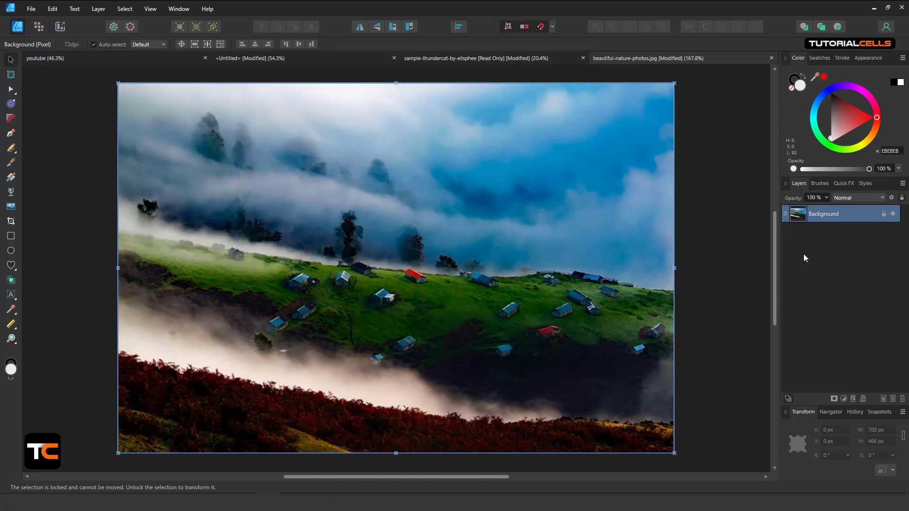
# Add a LUT adjustment to the Background layer and delete it without loading a LUT
pyautogui.click(843, 399)
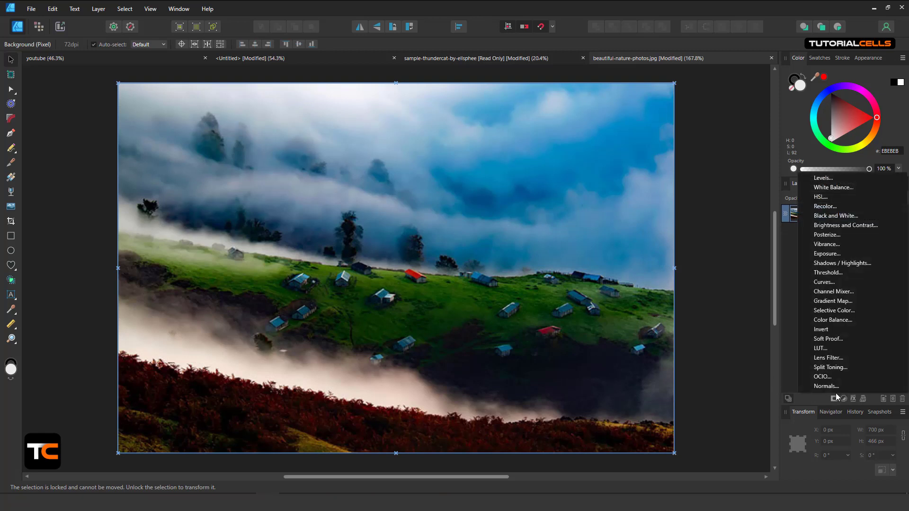
pyautogui.click(843, 345)
pyautogui.moveTo(729, 333); pyautogui.dragTo(725, 324)
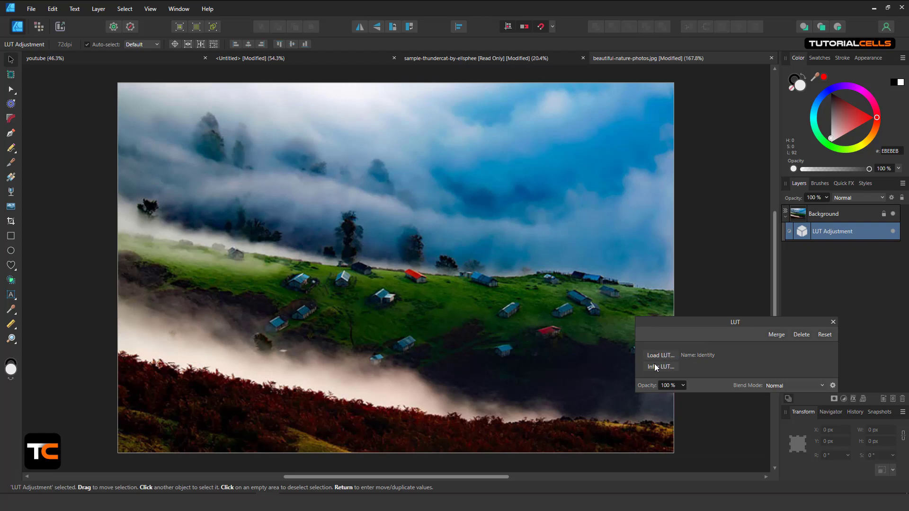
pyautogui.click(799, 334)
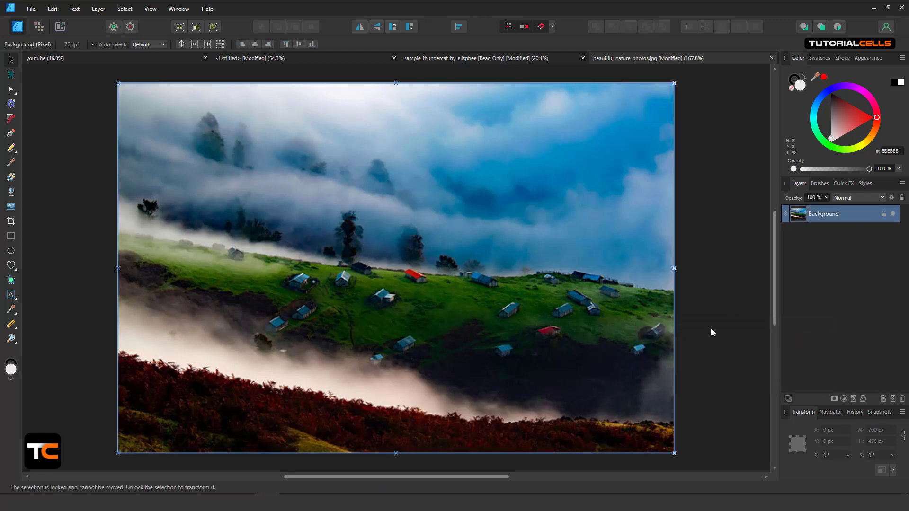
# Try a Lens Filter adjustment on the Background layer with a red filter color and a higher optical density, and delete it
pyautogui.click(843, 398)
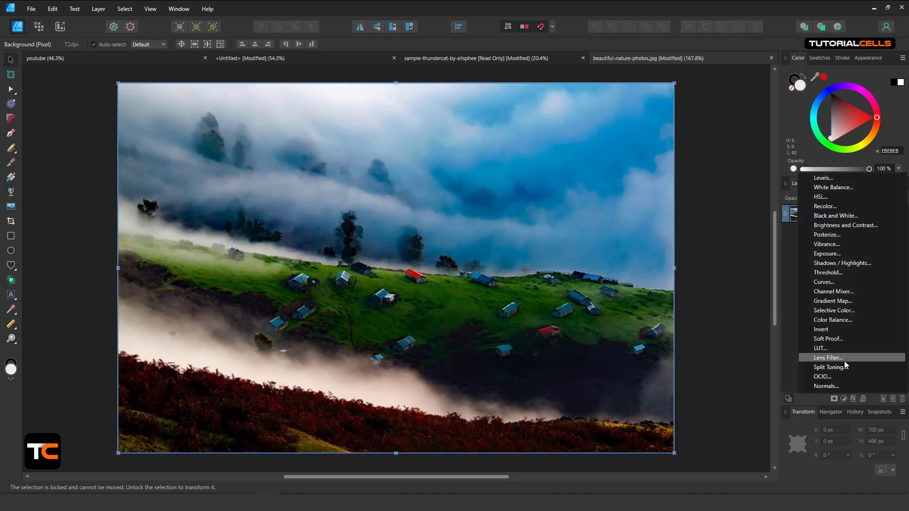
pyautogui.click(844, 359)
pyautogui.moveTo(719, 307); pyautogui.dragTo(732, 319)
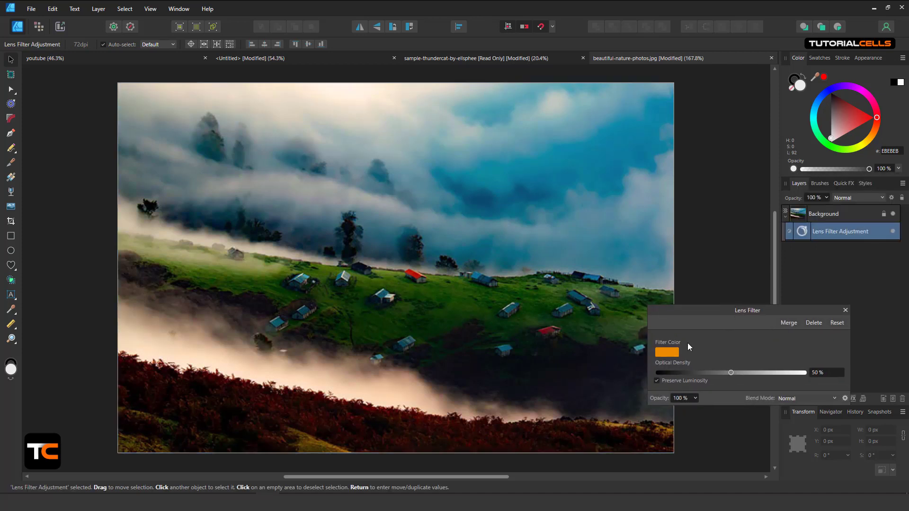
pyautogui.click(668, 353)
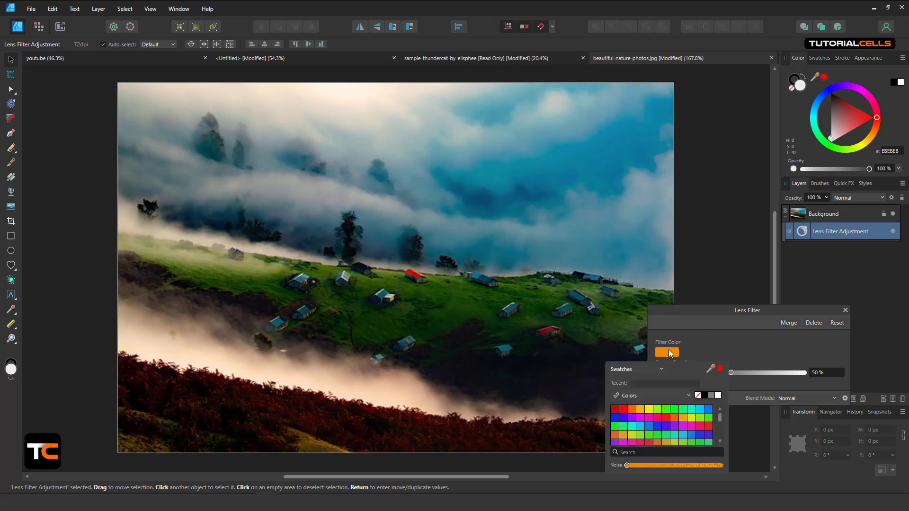
pyautogui.click(622, 410)
pyautogui.click(719, 345)
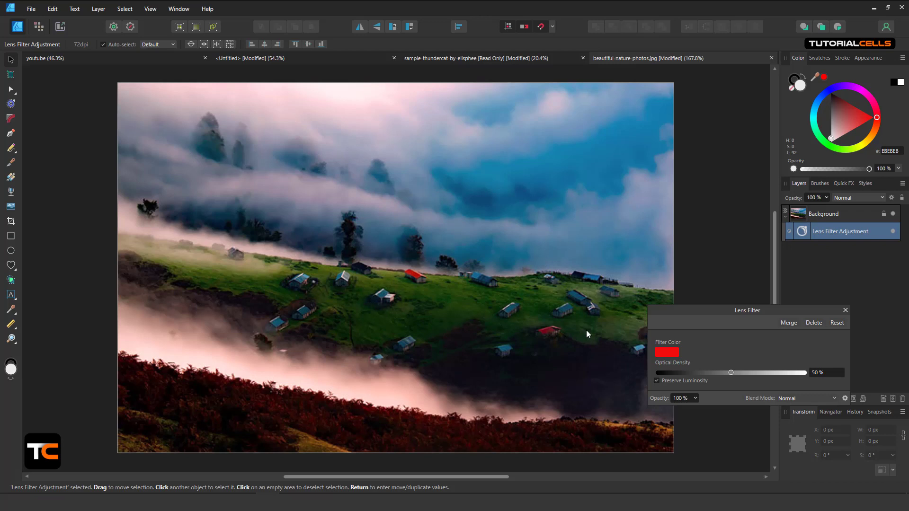
pyautogui.moveTo(734, 371); pyautogui.dragTo(791, 372)
pyautogui.click(807, 323)
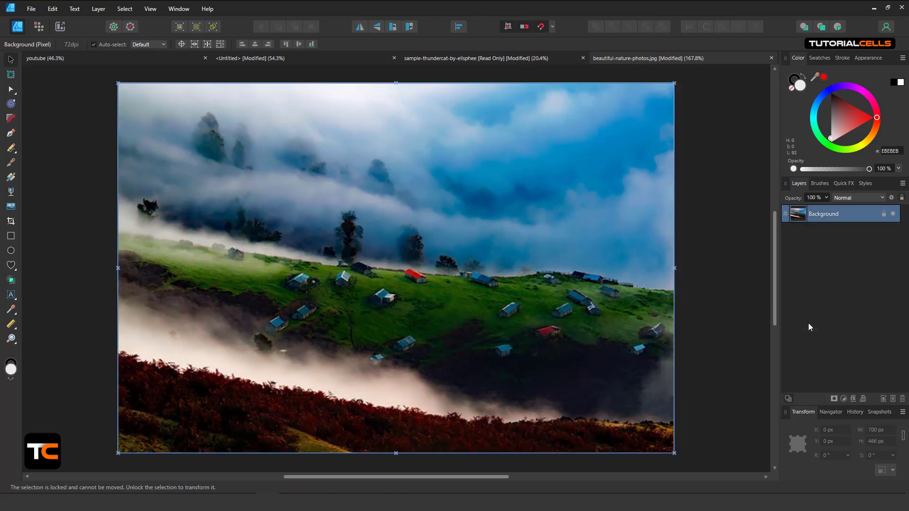
# Add a Split Toning adjustment to the Background layer with a highlights hue of 132.2° and highlights saturation of 100%
pyautogui.click(843, 399)
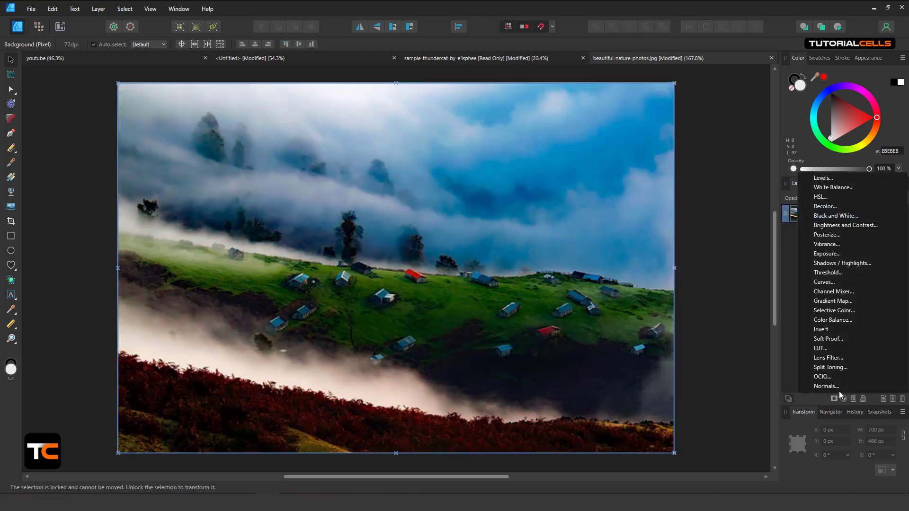
pyautogui.click(828, 367)
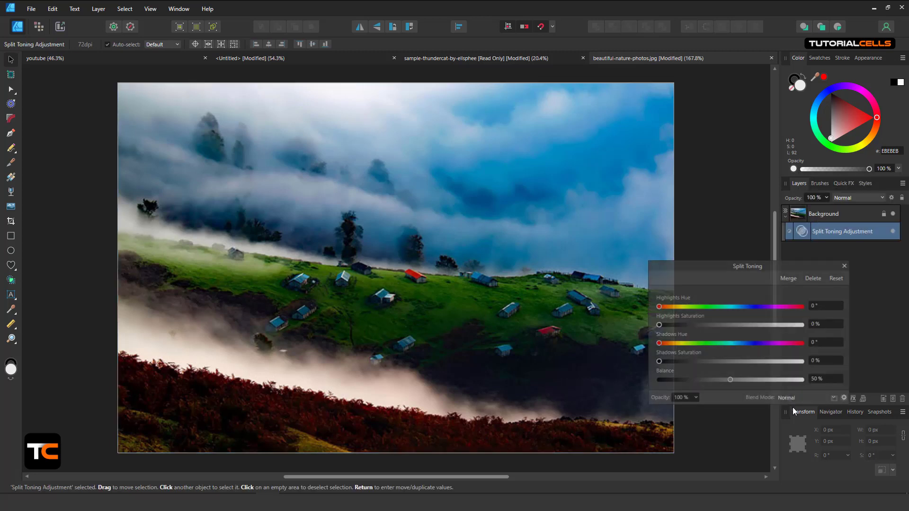
pyautogui.moveTo(727, 266); pyautogui.dragTo(731, 267)
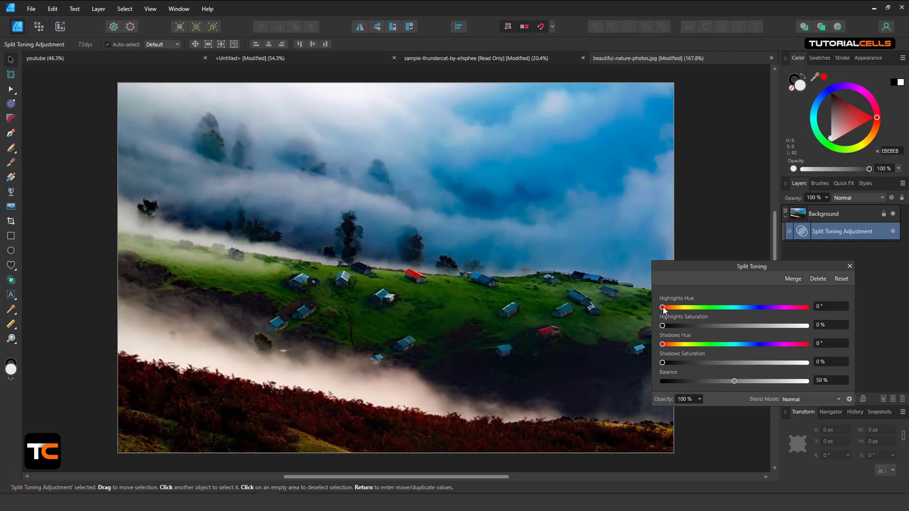
pyautogui.moveTo(662, 308); pyautogui.dragTo(721, 317)
pyautogui.moveTo(671, 325); pyautogui.dragTo(691, 325)
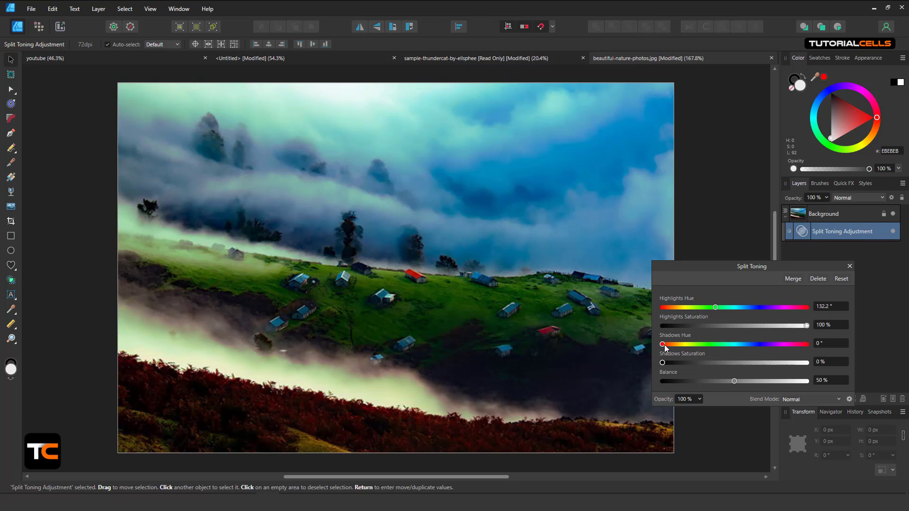
# Try a shadows saturation of 51% and a balance of 70% in the Split Toning adjustment, and delete the adjustment
pyautogui.moveTo(662, 345); pyautogui.dragTo(687, 363)
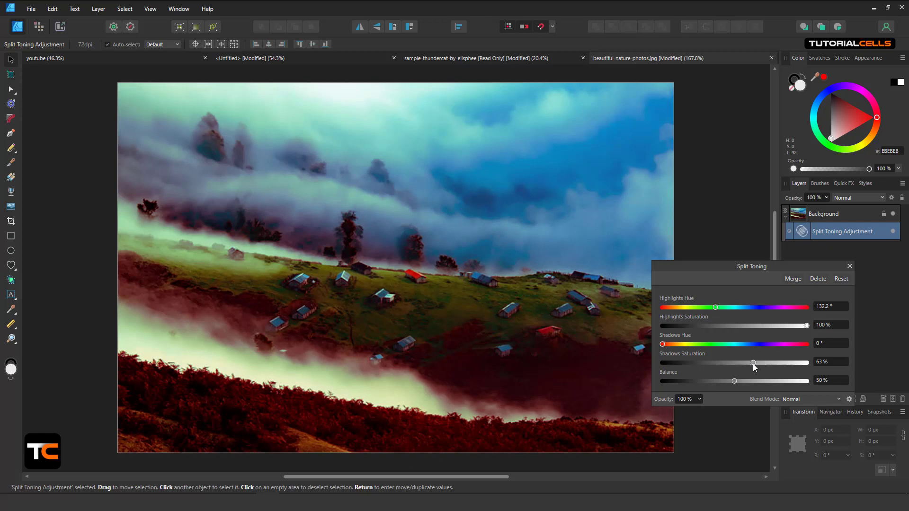
pyautogui.moveTo(697, 363); pyautogui.dragTo(789, 379)
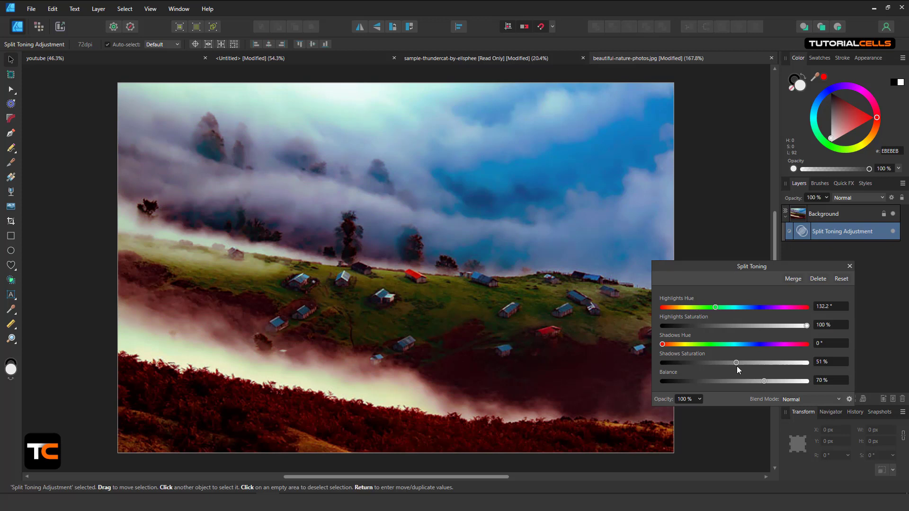
pyautogui.click(818, 279)
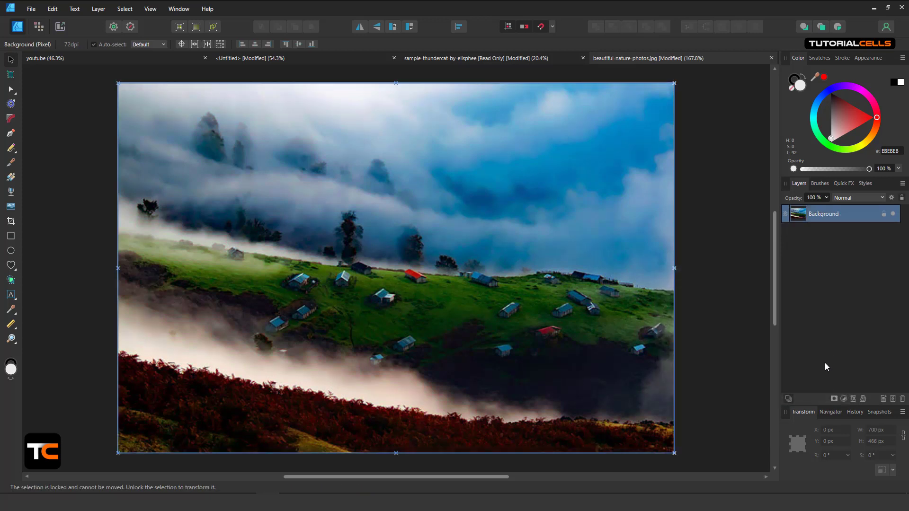
# Add a Normals adjustment to the Background layer with a rotation of 54.175 and a scale of 82.201
pyautogui.click(842, 398)
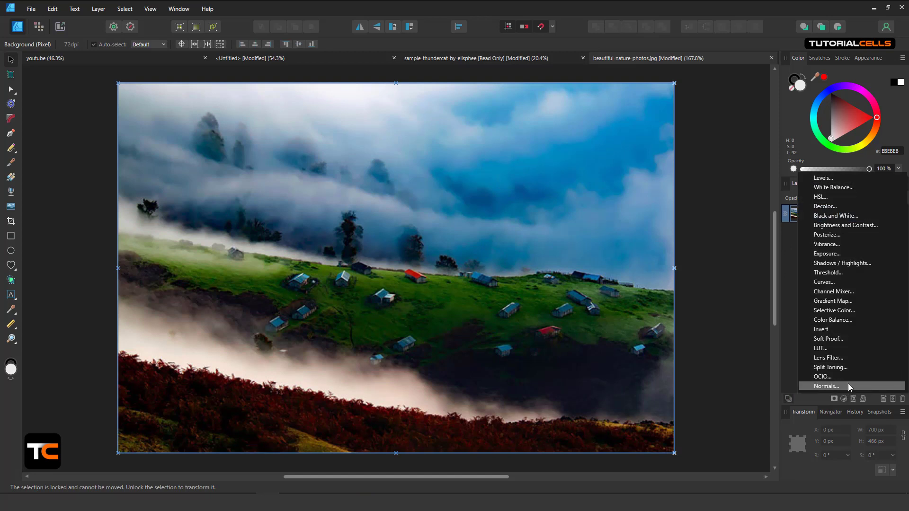
pyautogui.click(848, 387)
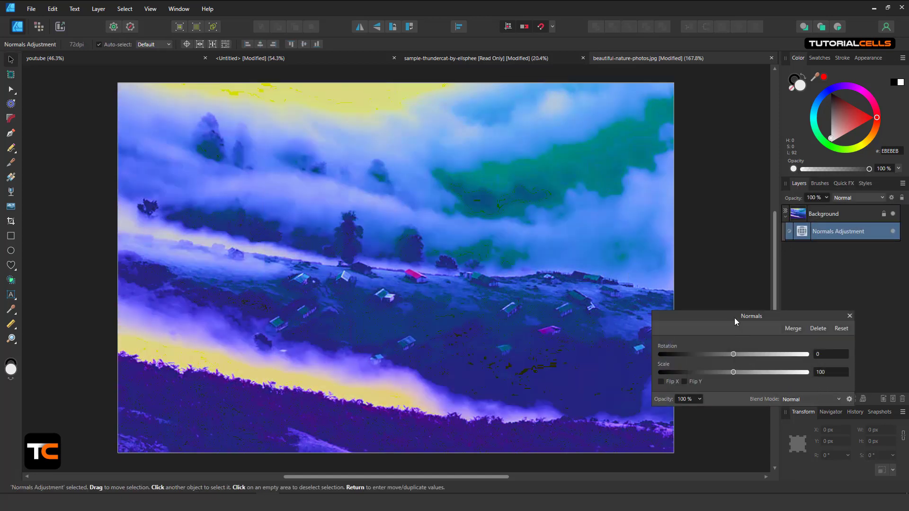
pyautogui.moveTo(734, 317); pyautogui.dragTo(693, 291)
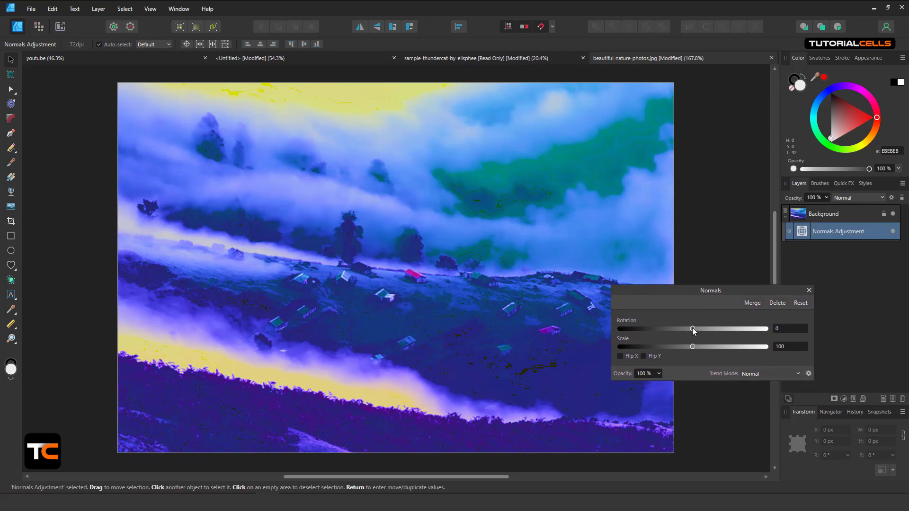
pyautogui.moveTo(692, 327); pyautogui.dragTo(679, 346)
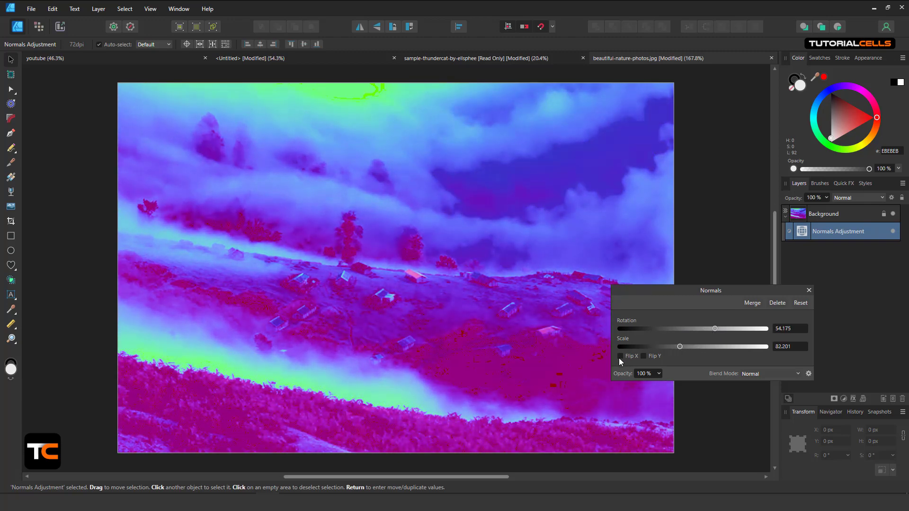
# Try flipping the Normals adjustment in X and in Y separately, and delete the adjustment
pyautogui.click(618, 358)
pyautogui.click(618, 358)
pyautogui.click(642, 358)
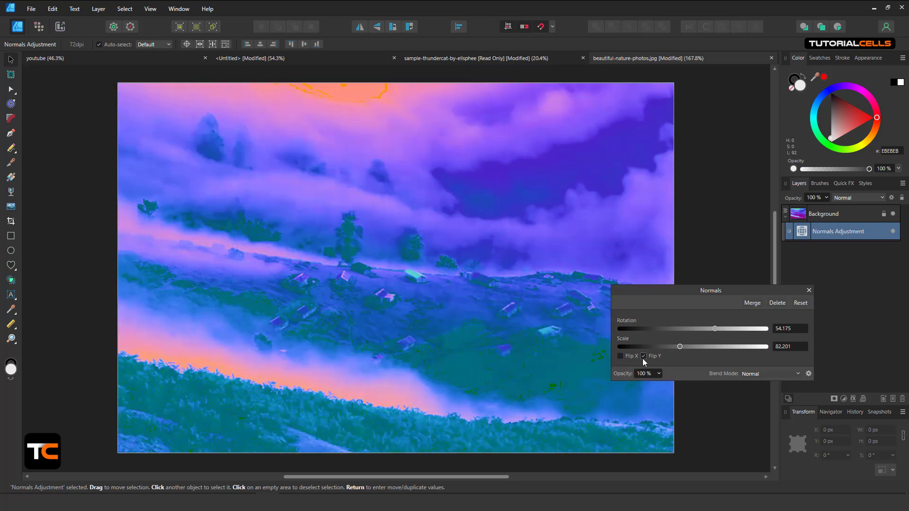
pyautogui.click(643, 358)
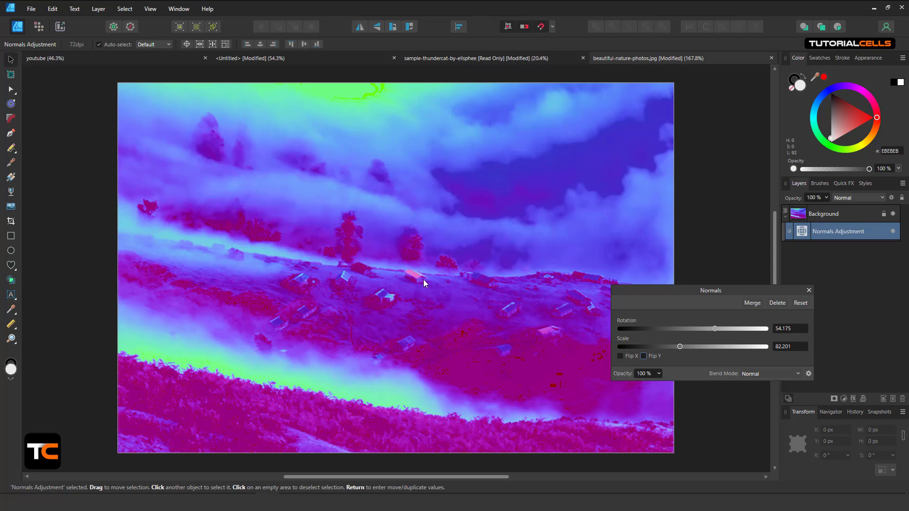
pyautogui.moveTo(704, 291)
pyautogui.mouseDown()
pyautogui.moveTo(678, 289)
pyautogui.moveTo(692, 291)
pyautogui.mouseUp()
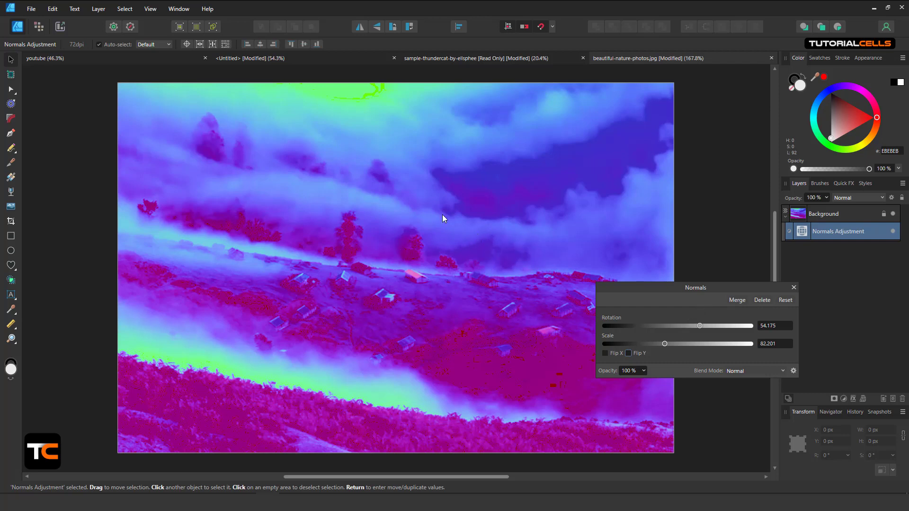
pyautogui.click(761, 300)
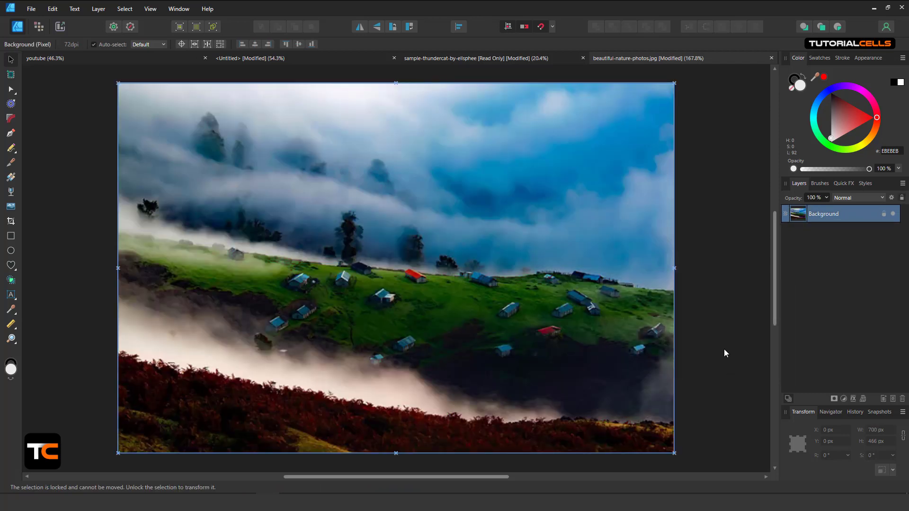
pyautogui.click(844, 399)
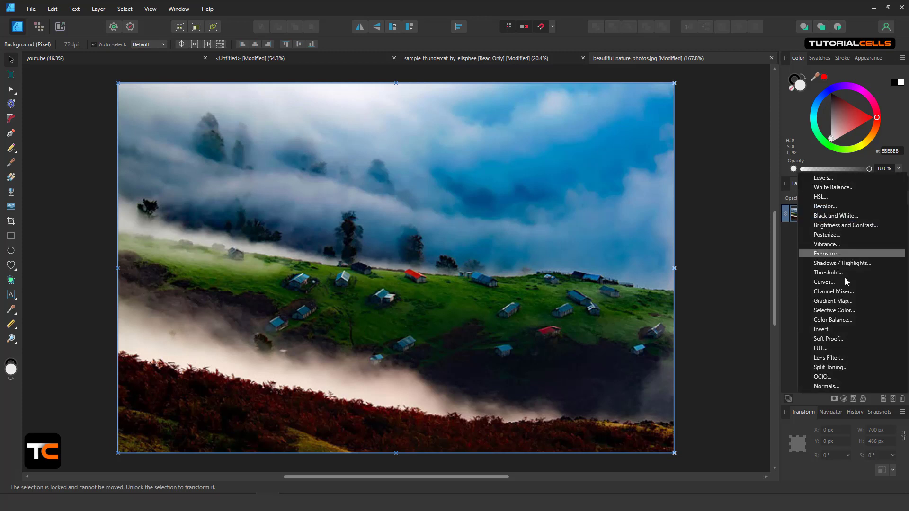
pyautogui.click(789, 268)
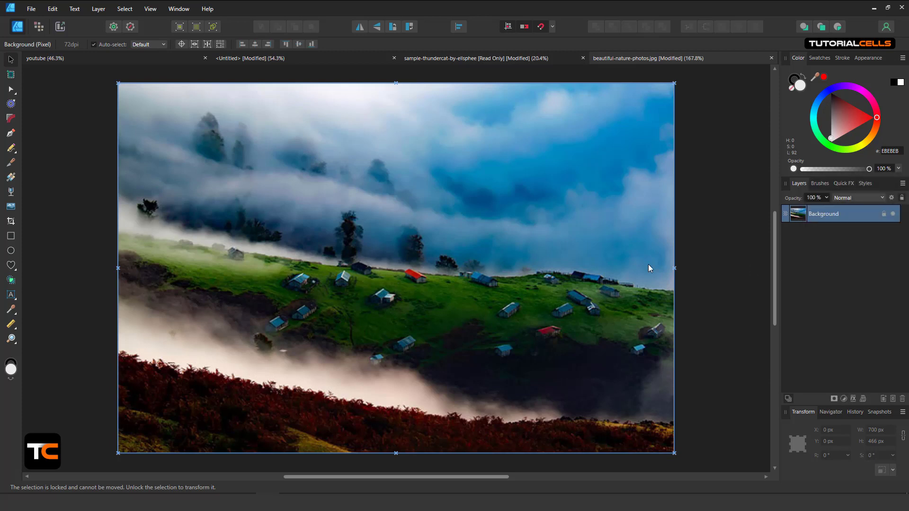